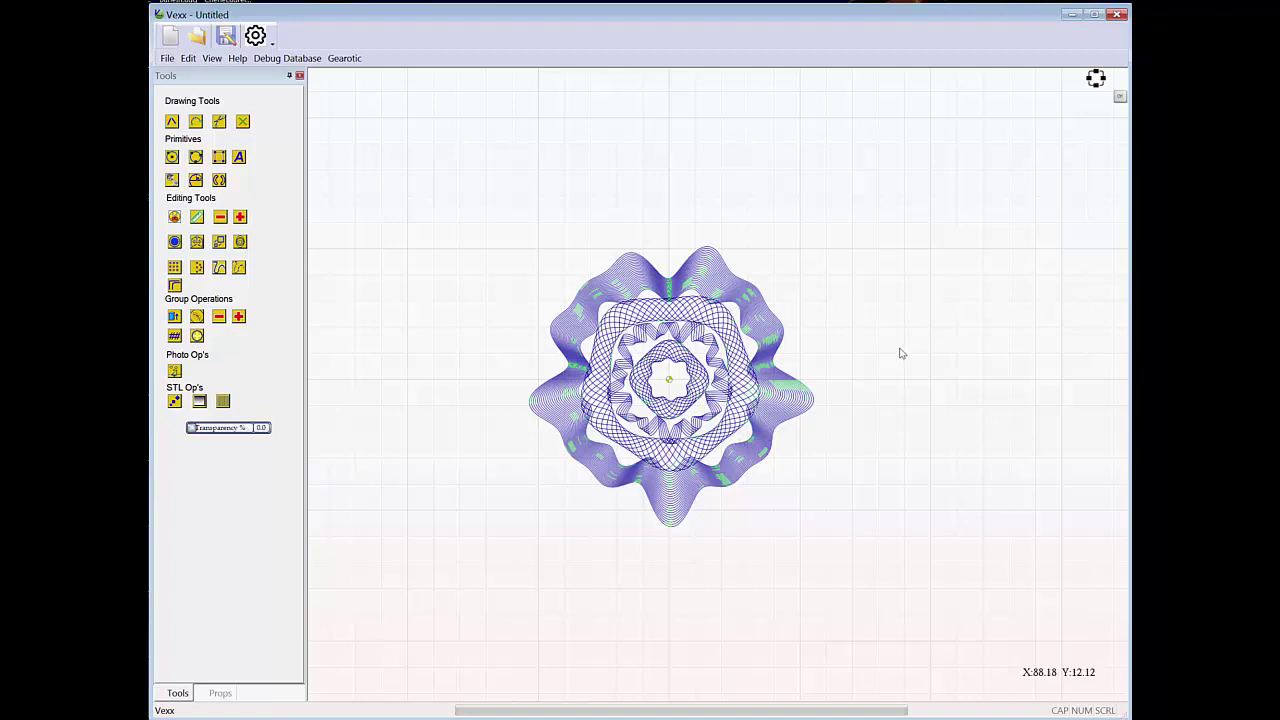
Inspect the old rosette, then clear it with Ctrl+N to leave an empty untitled drawing.
scroll(903, 350, "up", 2)
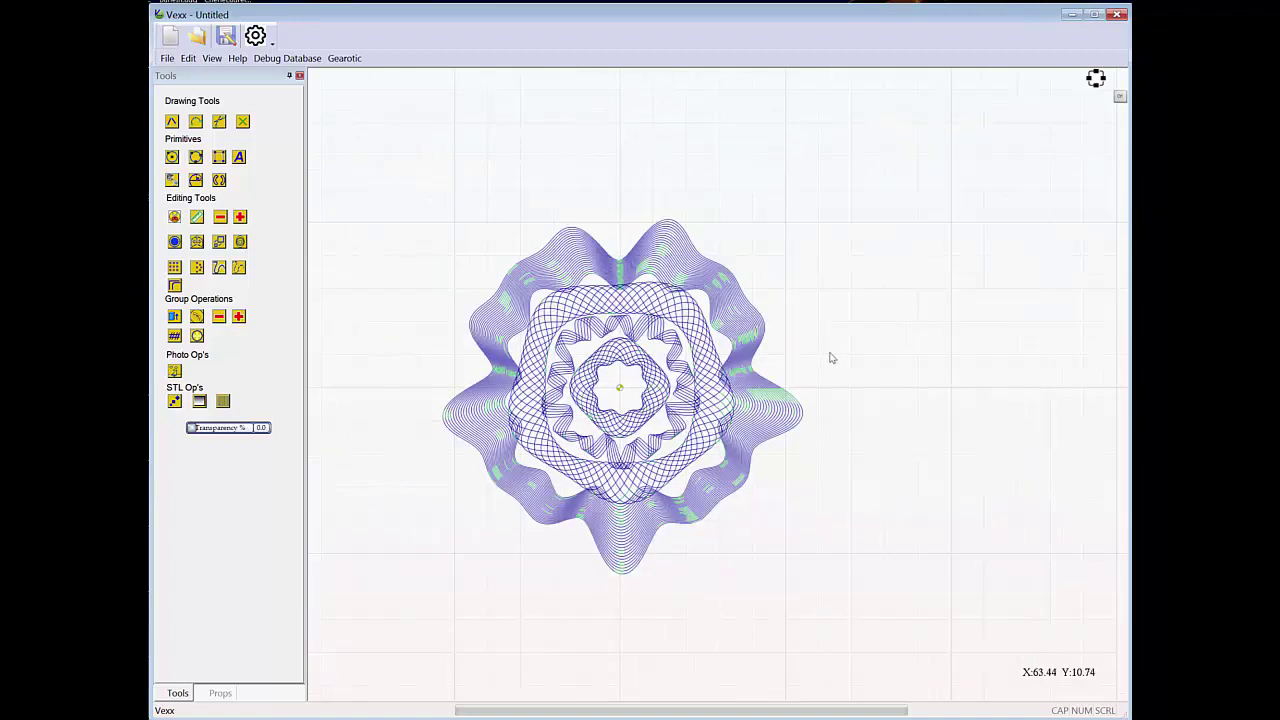
scroll(894, 343, "up", 1)
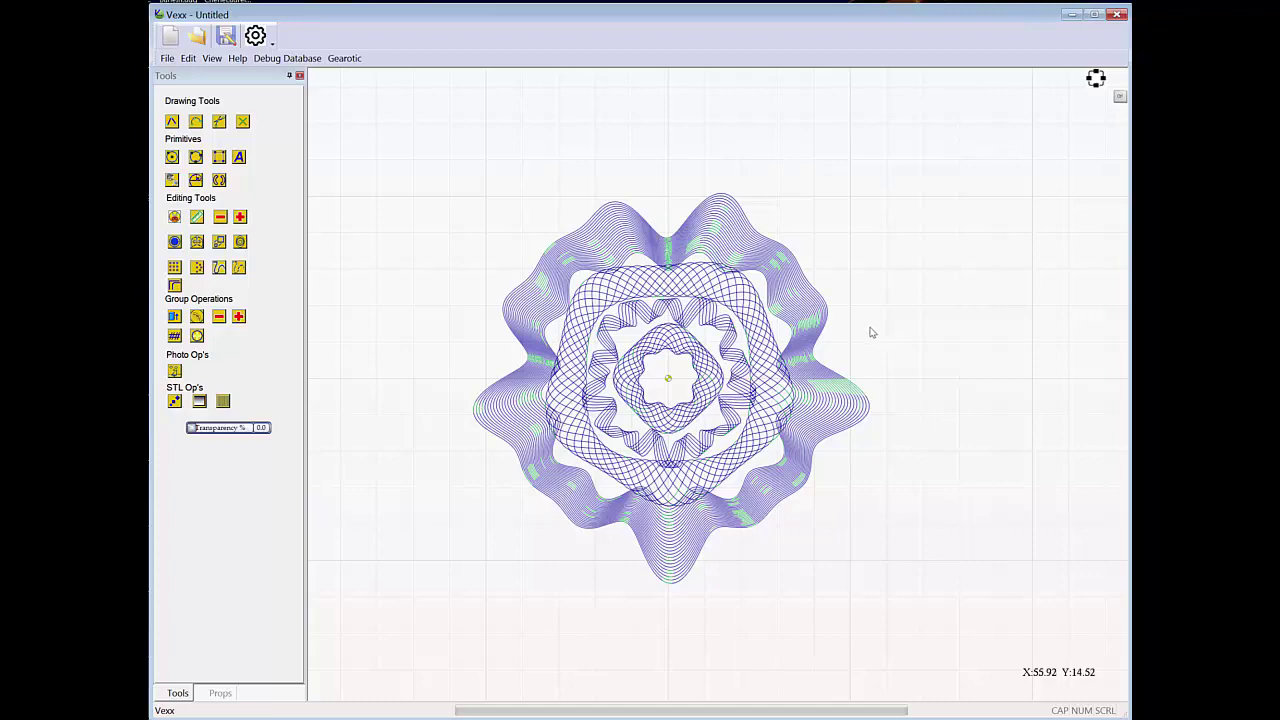
scroll(895, 335, "down", 3)
scroll(890, 342, "up", 1)
scroll(890, 342, "up", 3)
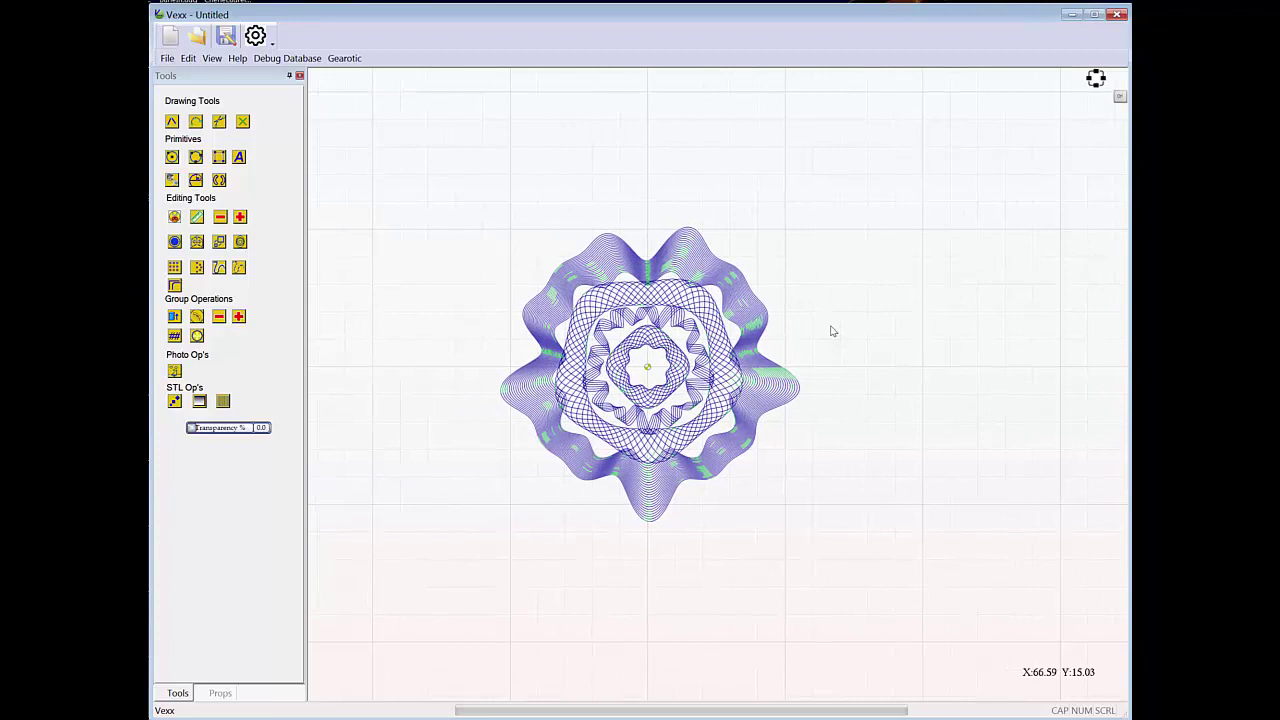
key("ctrl+n")
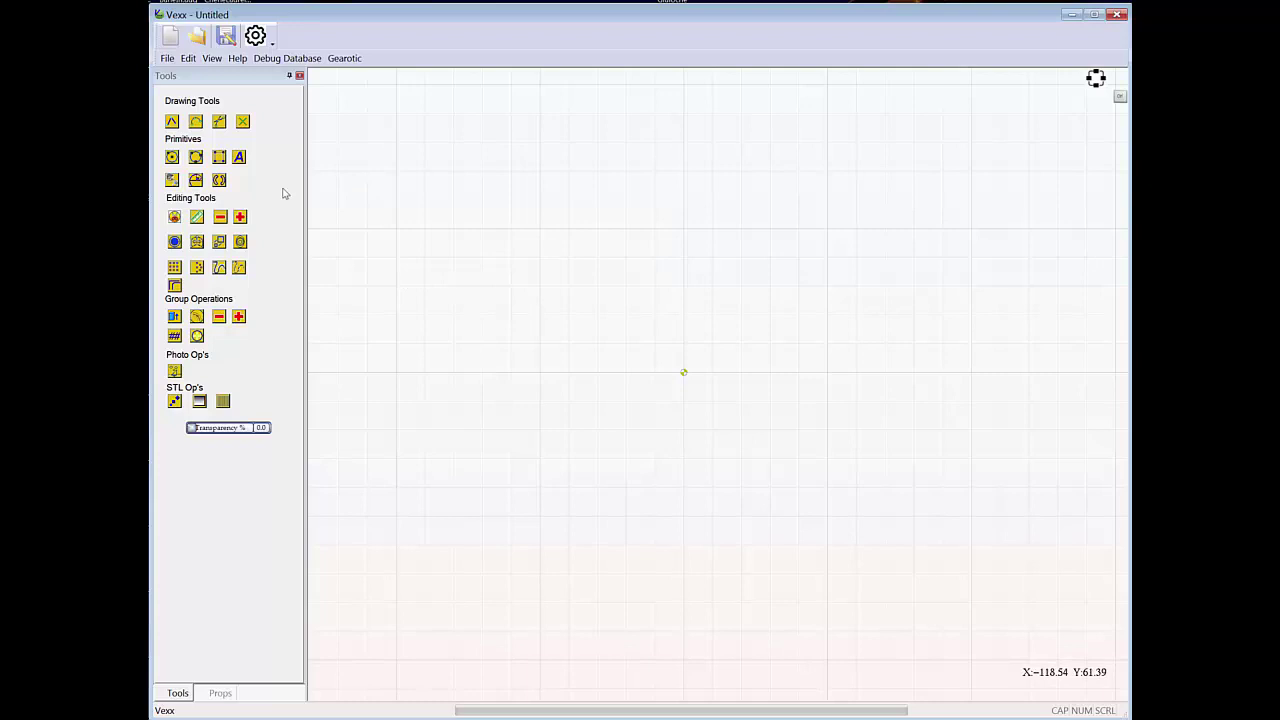
Open the Guilloche Wizard and select its Maximum Radius value of 50.
left_click(241, 242)
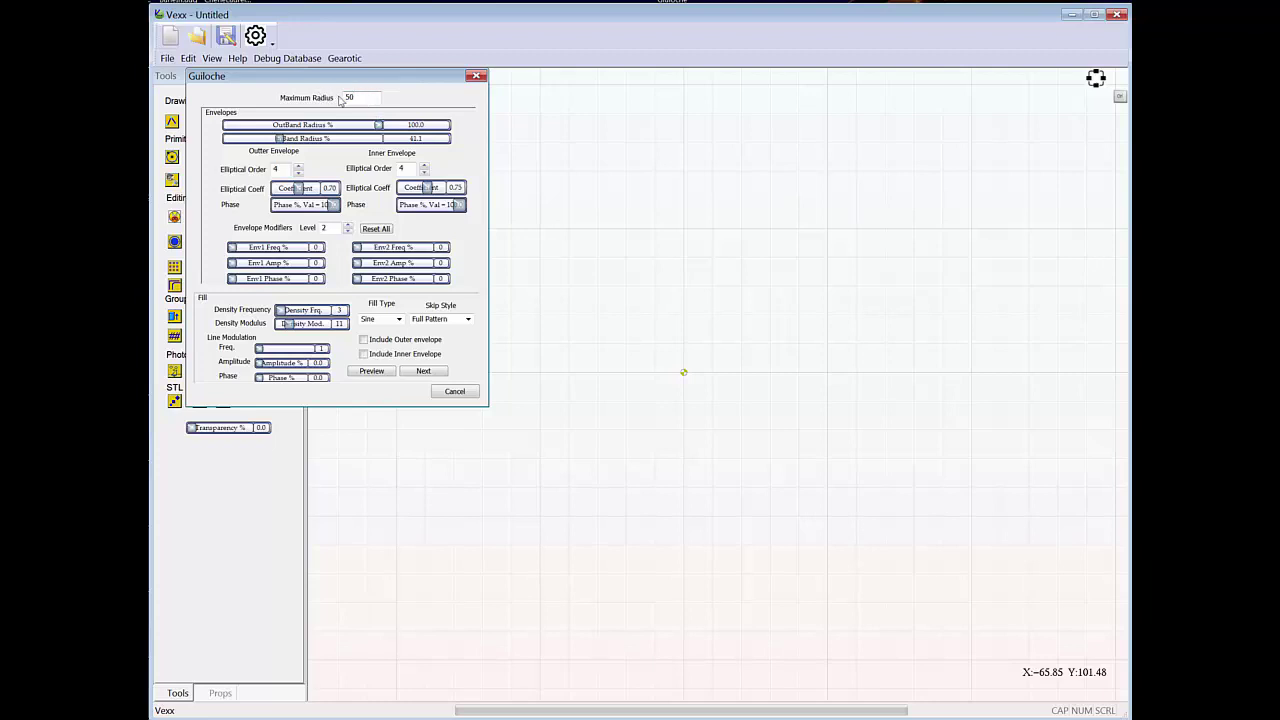
left_click_drag(360, 97, 326, 94)
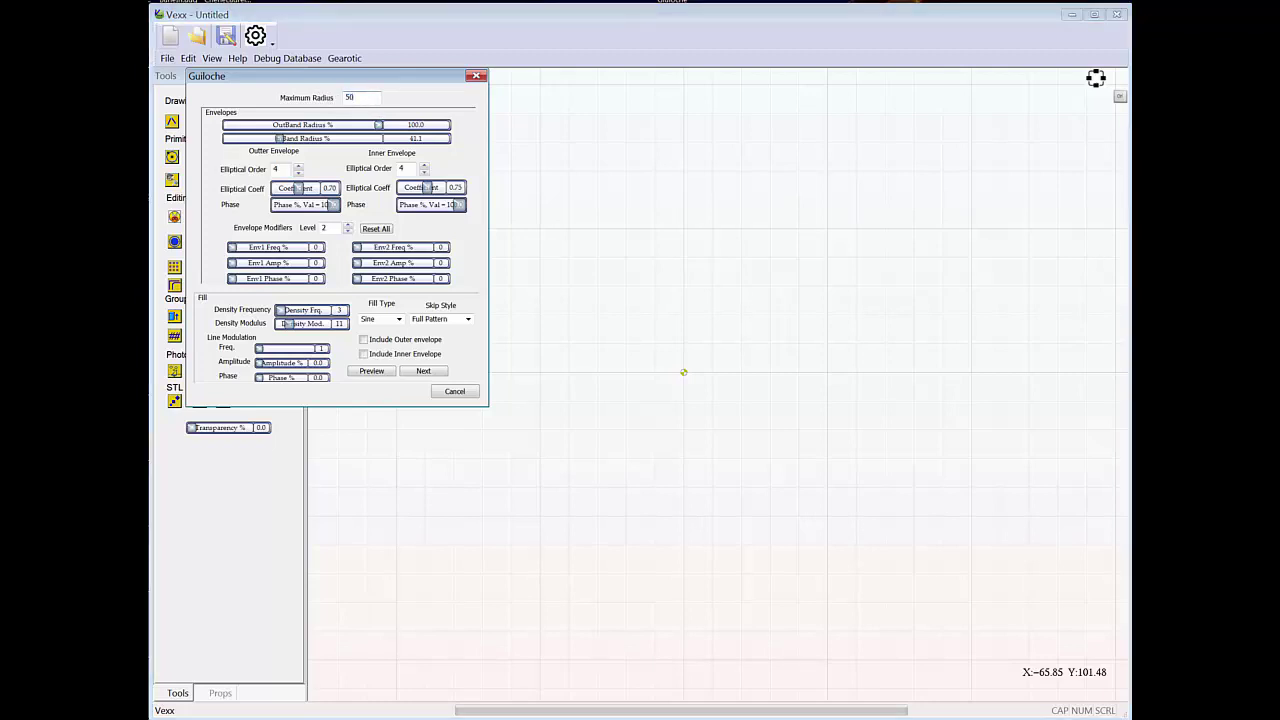
Preview the rounded-square band, keep OutBand Radius at 100 and raise InBand Radius to about 45.5.
left_click(547, 327)
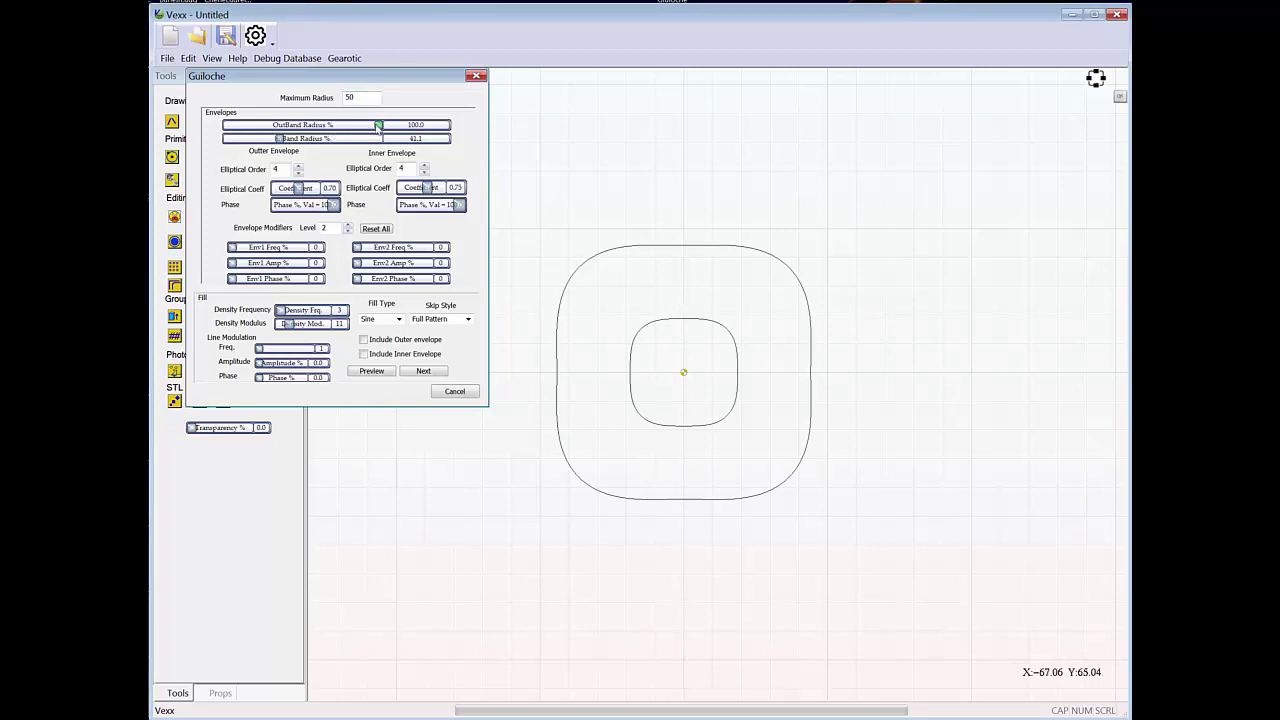
mouse_move(378, 127)
left_mouse_down()
mouse_move(329, 127)
mouse_move(380, 127)
left_mouse_up()
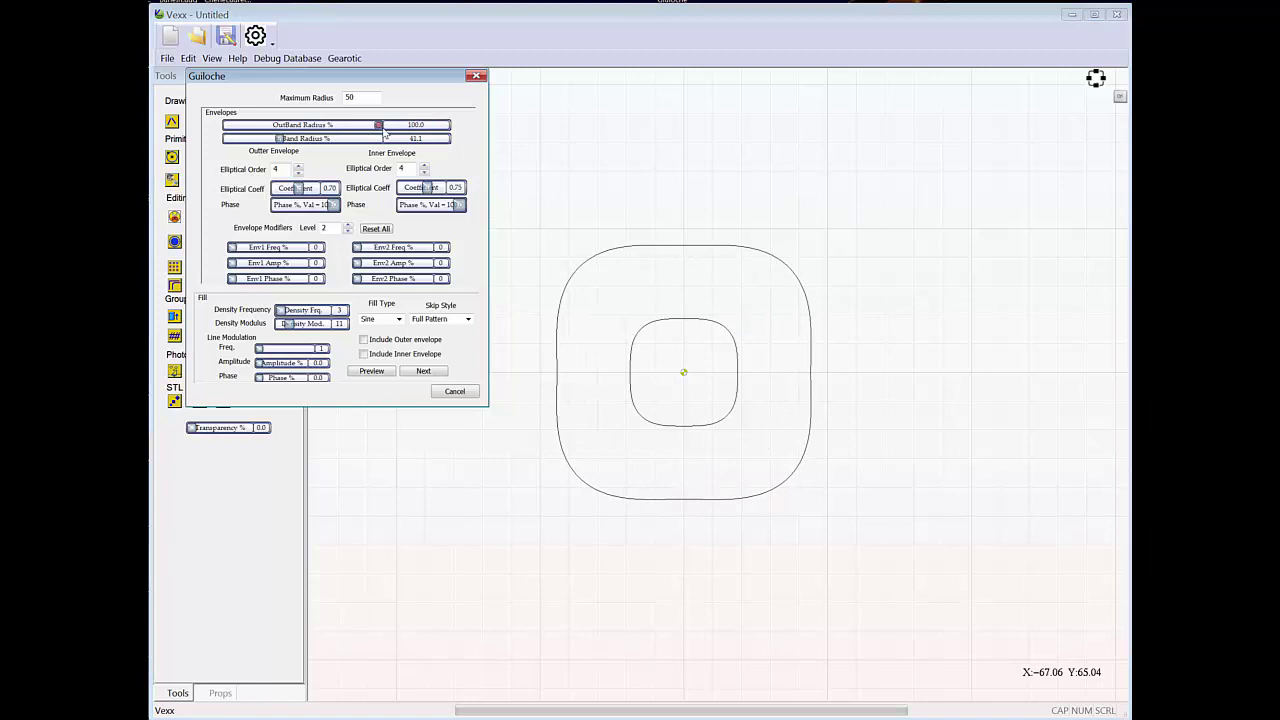
left_click_drag(277, 139, 283, 140)
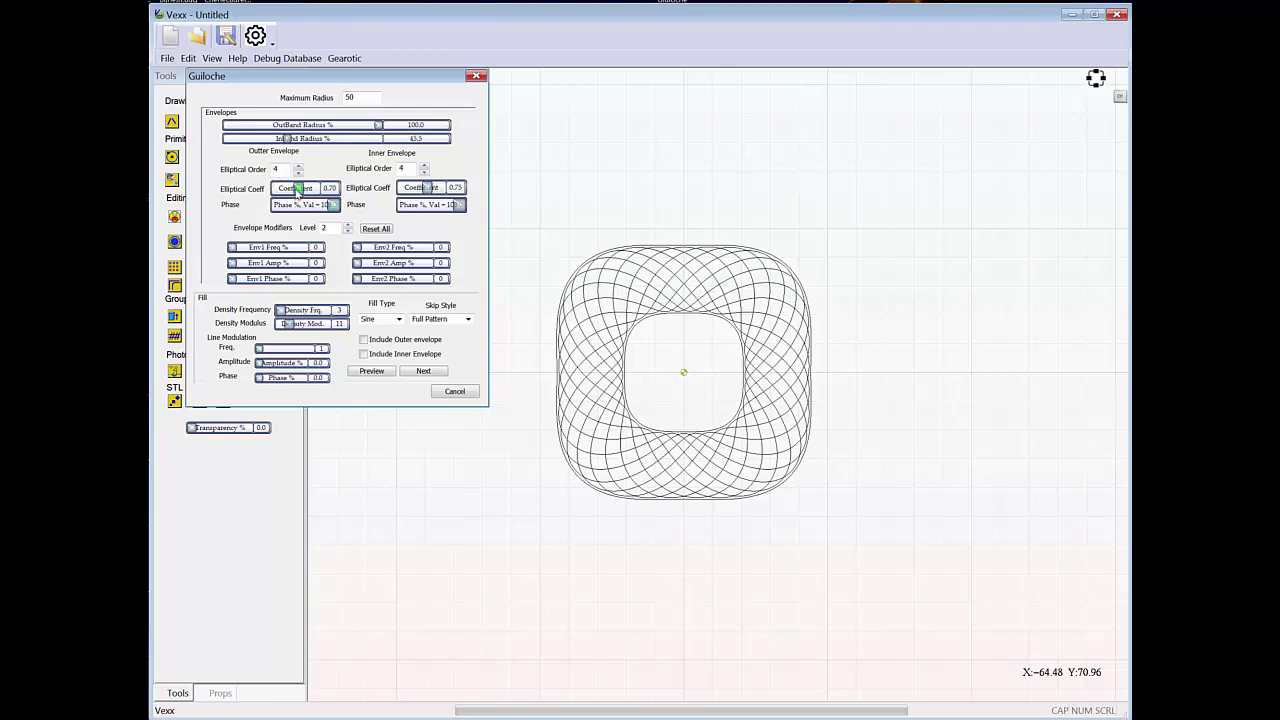
Try outer elliptical order 7, return it to 4, then set coefficient 0.76 and InBand Radius 69.9.
left_click(299, 167)
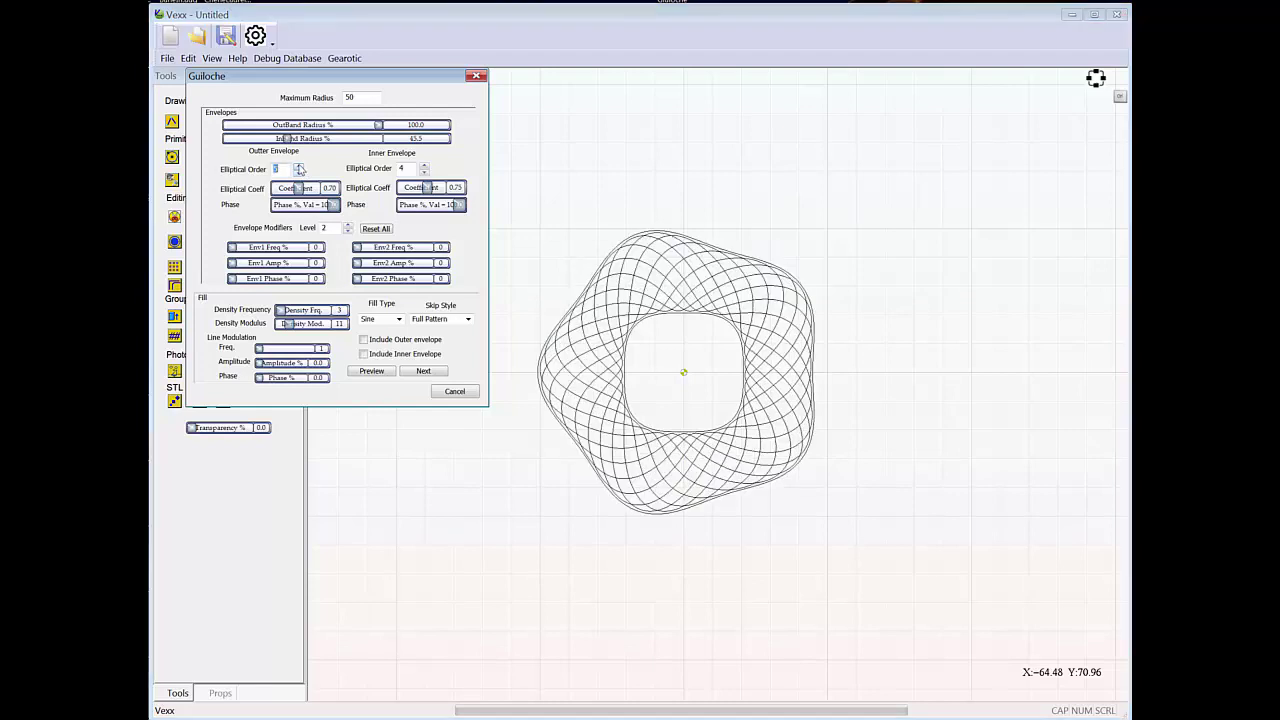
left_click(299, 167)
left_click(299, 167)
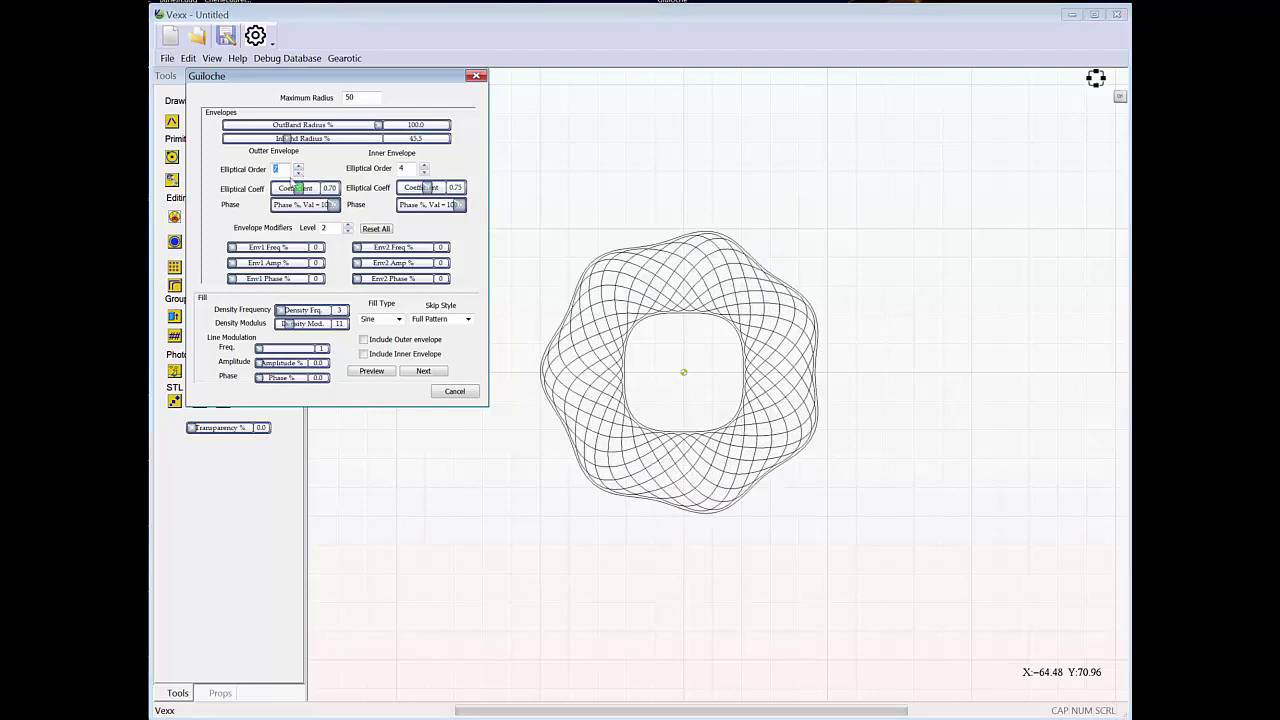
left_click(298, 174)
left_click(298, 174)
left_click(298, 174)
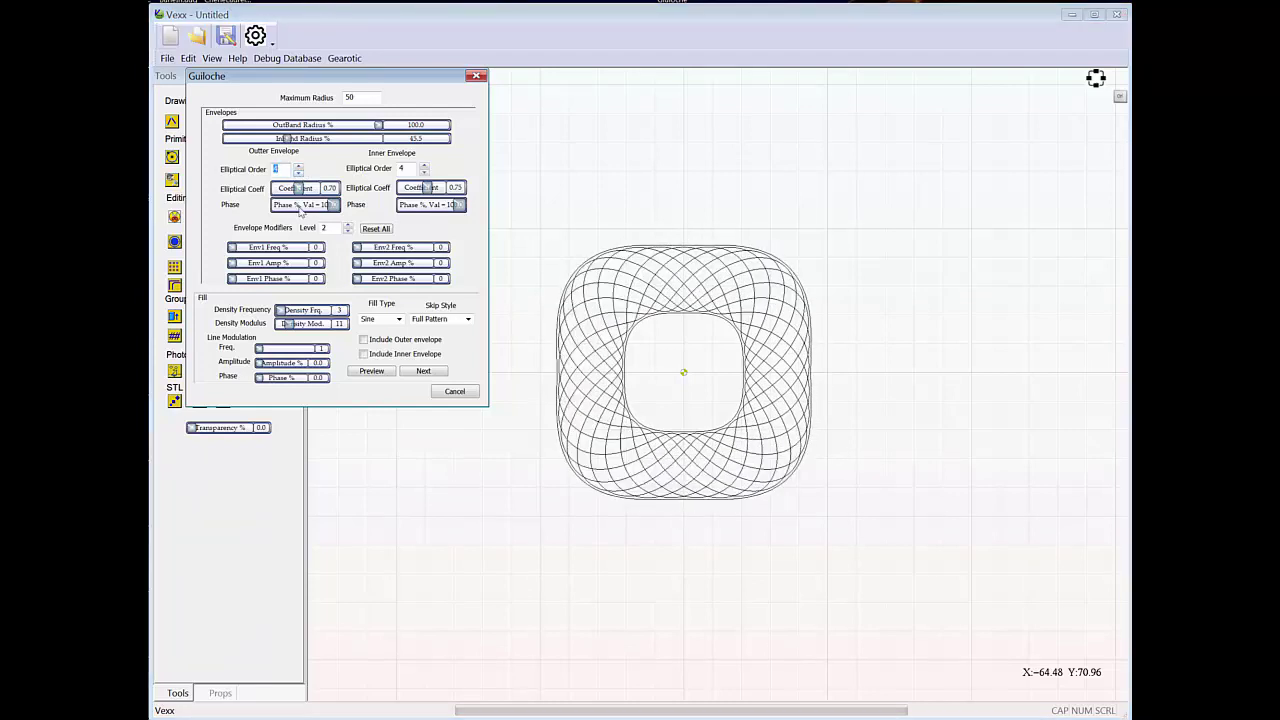
mouse_move(298, 190)
left_mouse_down()
mouse_move(283, 190)
mouse_move(318, 190)
left_mouse_up()
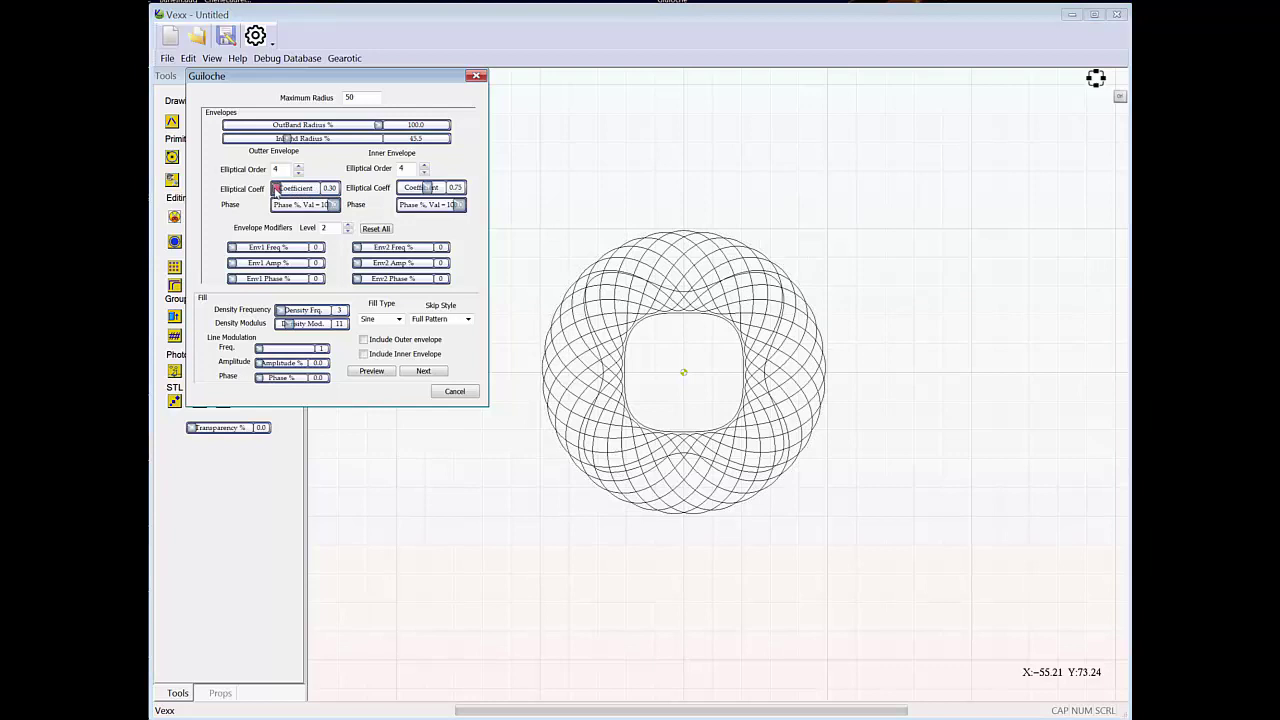
mouse_move(316, 189)
left_mouse_down()
mouse_move(276, 190)
mouse_move(320, 190)
mouse_move(308, 192)
mouse_move(330, 206)
mouse_move(318, 210)
mouse_move(301, 191)
mouse_move(328, 210)
left_mouse_up()
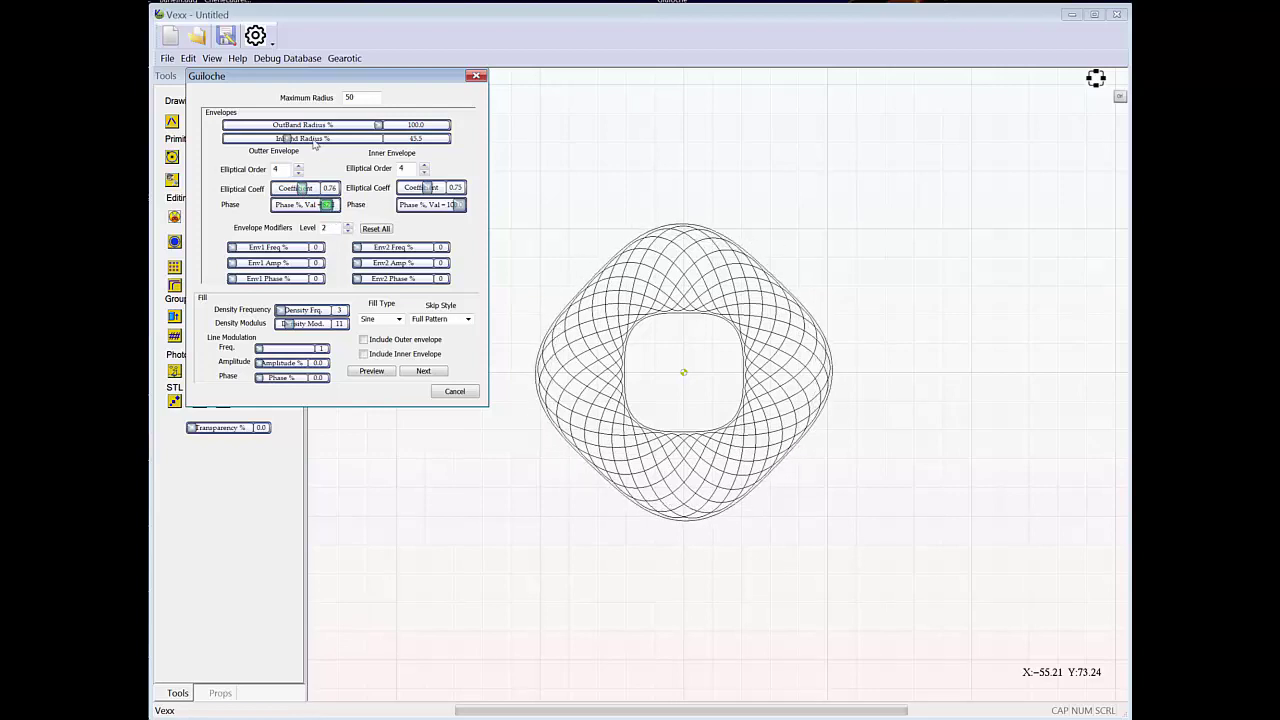
left_click_drag(288, 138, 324, 138)
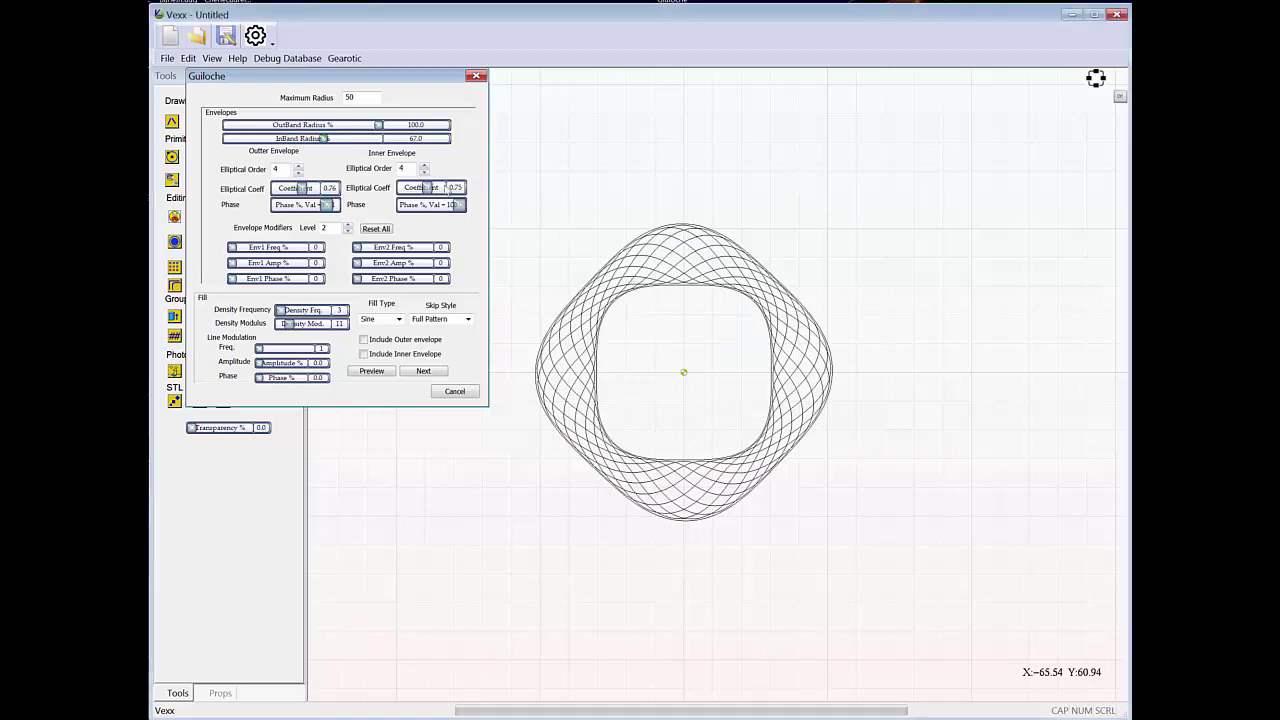
mouse_move(325, 140)
left_mouse_down()
mouse_move(345, 142)
mouse_move(327, 141)
left_mouse_up()
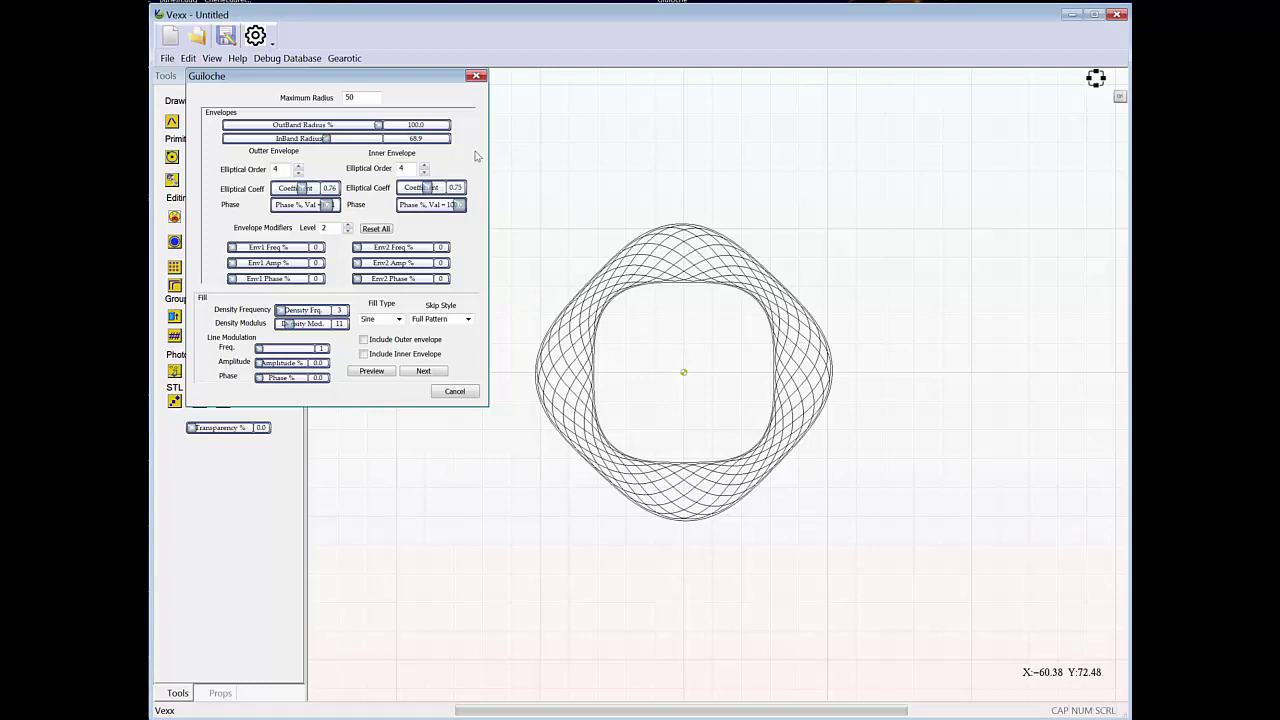
Set the inner envelope elliptical order to 3, shift its phase, and adjust the modifier level.
left_click(424, 172)
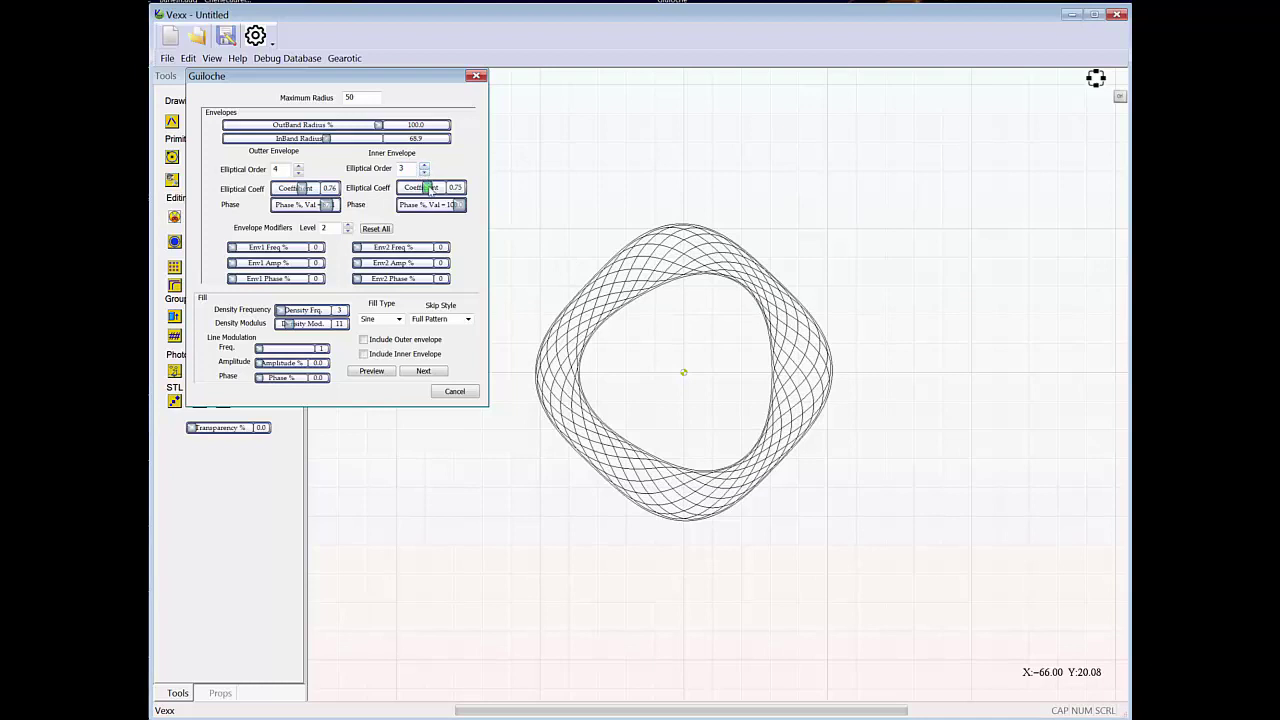
left_click_drag(458, 205, 455, 206)
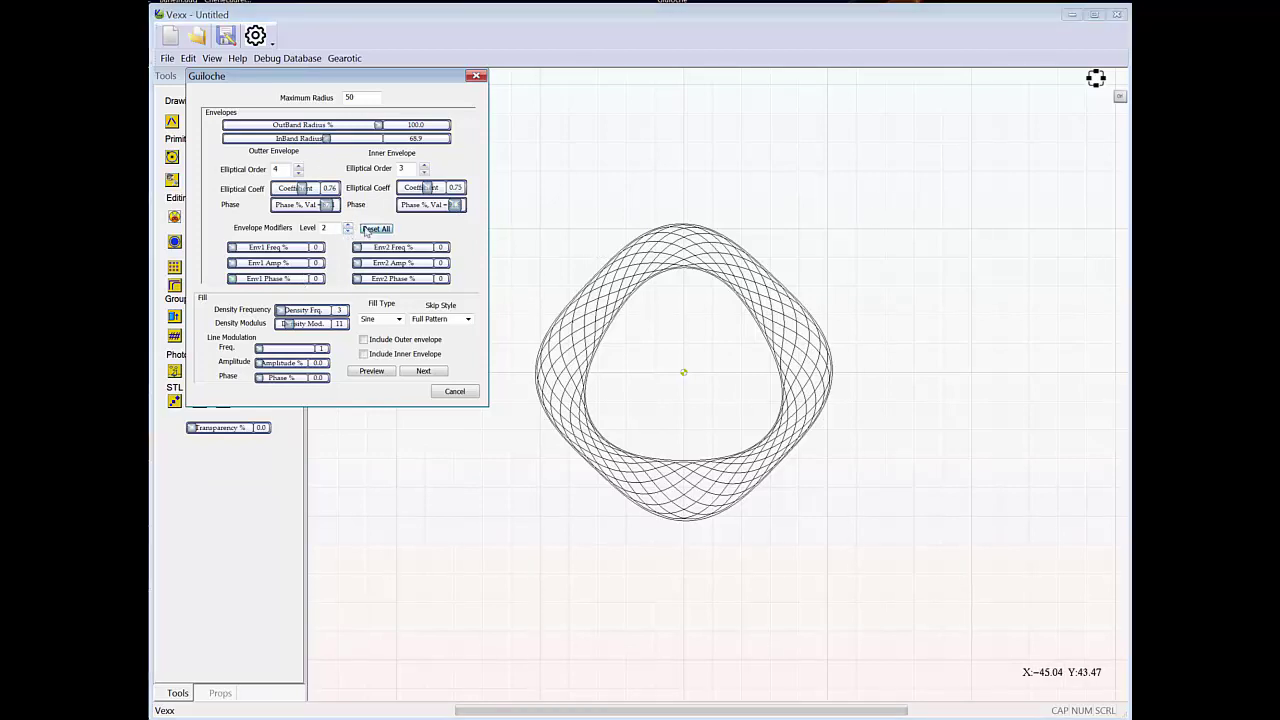
left_click(348, 232)
left_click(348, 232)
left_click(347, 228)
At modifier level 1, set the Env1 ripple frequency and amplitude and refresh the preview.
left_click(568, 275)
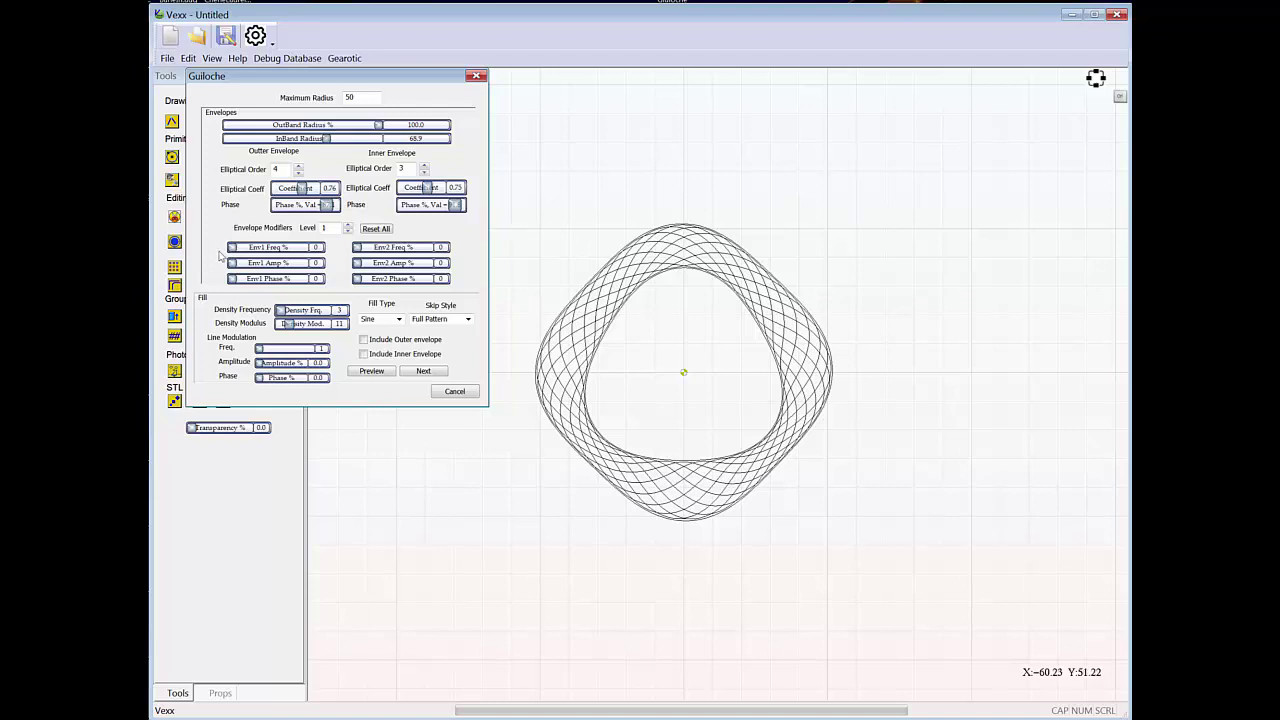
left_click_drag(231, 248, 236, 249)
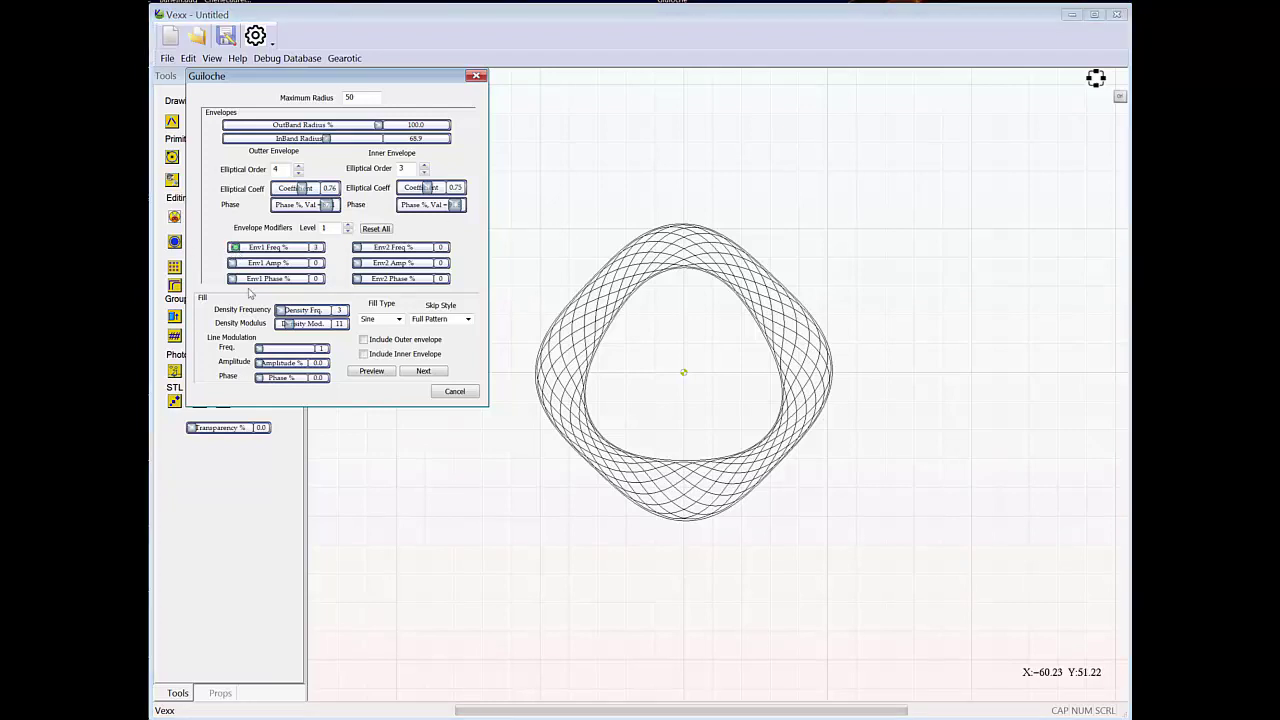
mouse_move(232, 263)
left_mouse_down()
mouse_move(245, 264)
mouse_move(237, 248)
mouse_move(233, 283)
left_mouse_up()
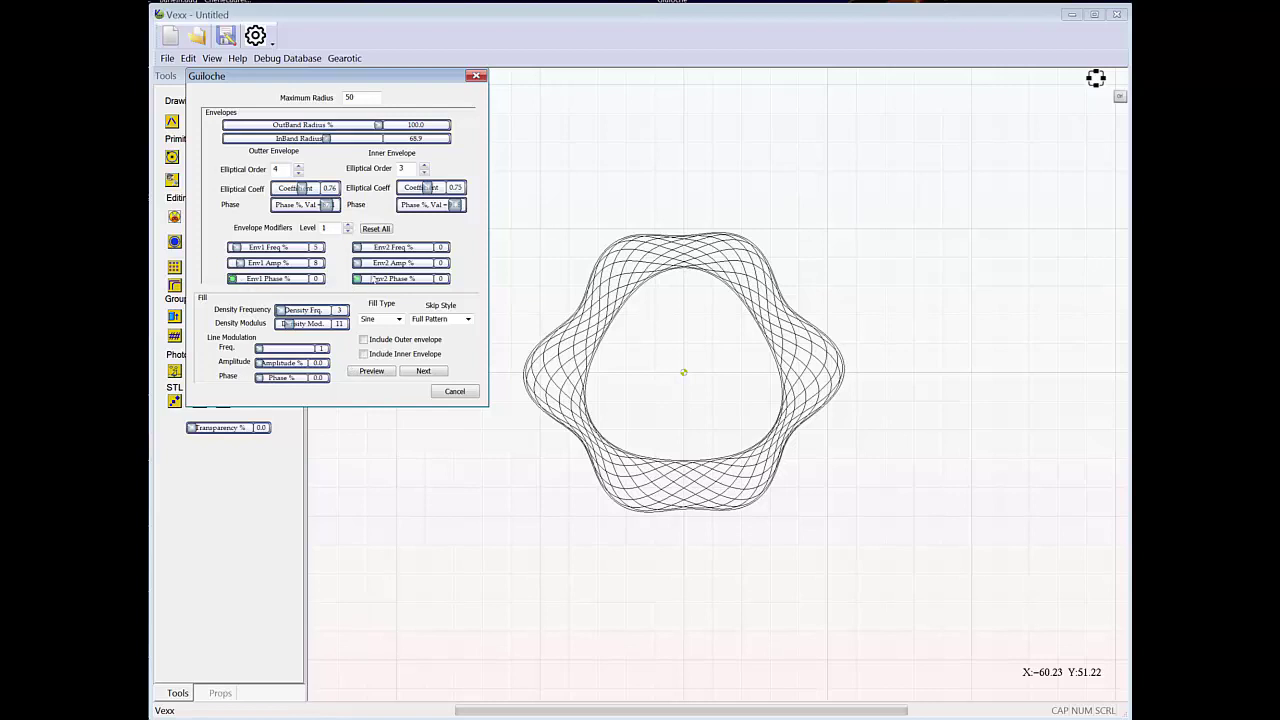
left_click(523, 343)
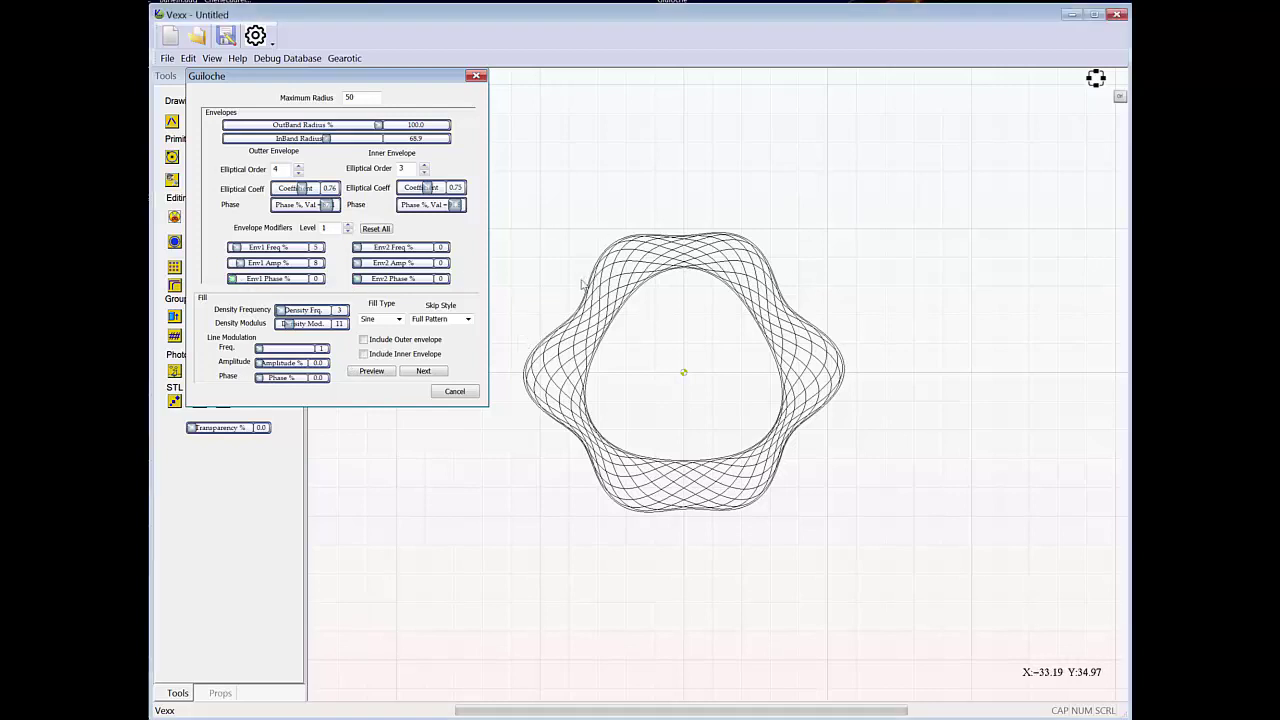
At modifier level 2, give Env1 frequency 9, amplitude 7 and phase 3.
left_click(348, 226)
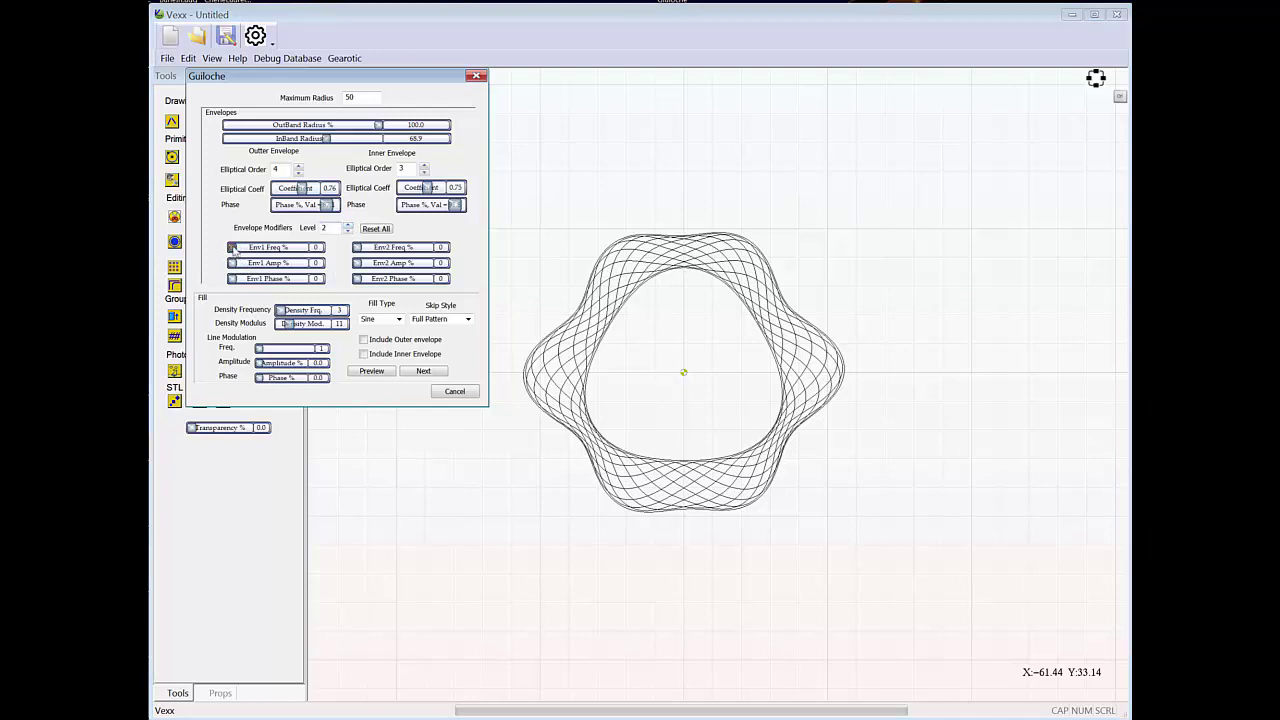
mouse_move(234, 251)
left_mouse_down()
mouse_move(237, 284)
mouse_move(240, 251)
left_mouse_up()
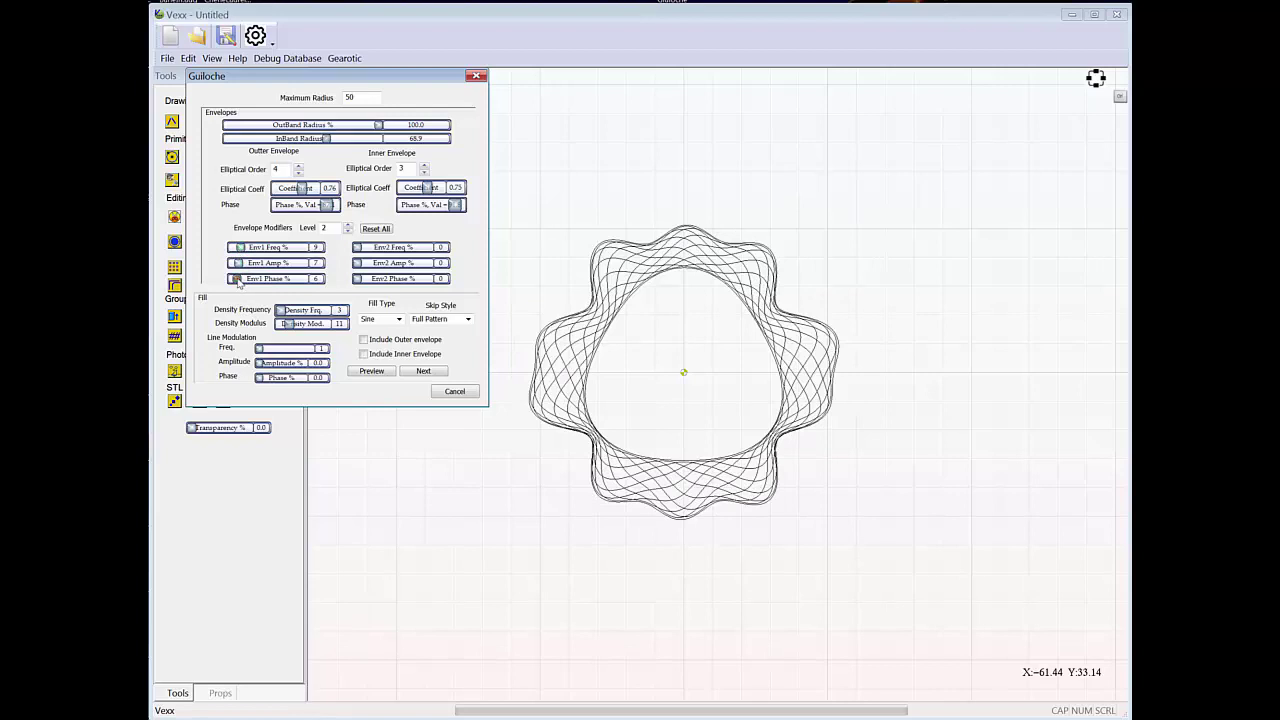
left_click_drag(237, 284, 234, 285)
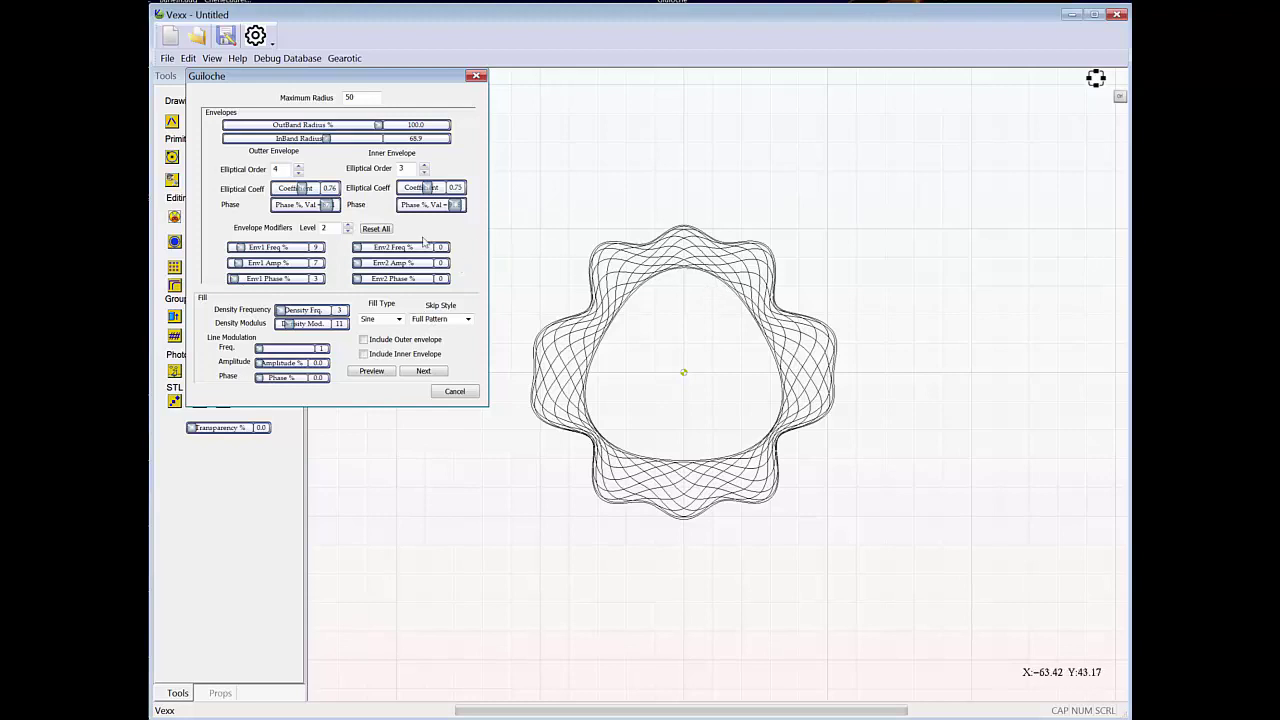
Back at modifier level 1, give the inner envelope Env2 frequency 4, amplitude 9, phase 36.
left_click(347, 231)
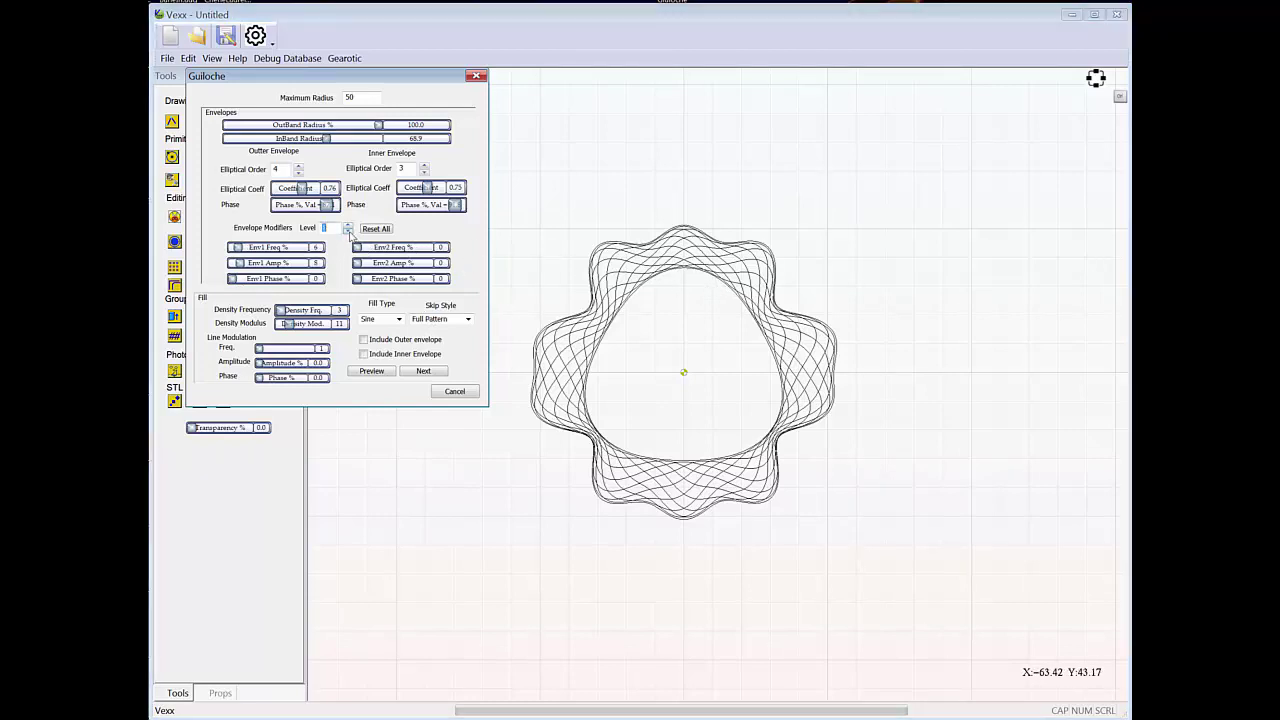
left_click_drag(357, 249, 366, 280)
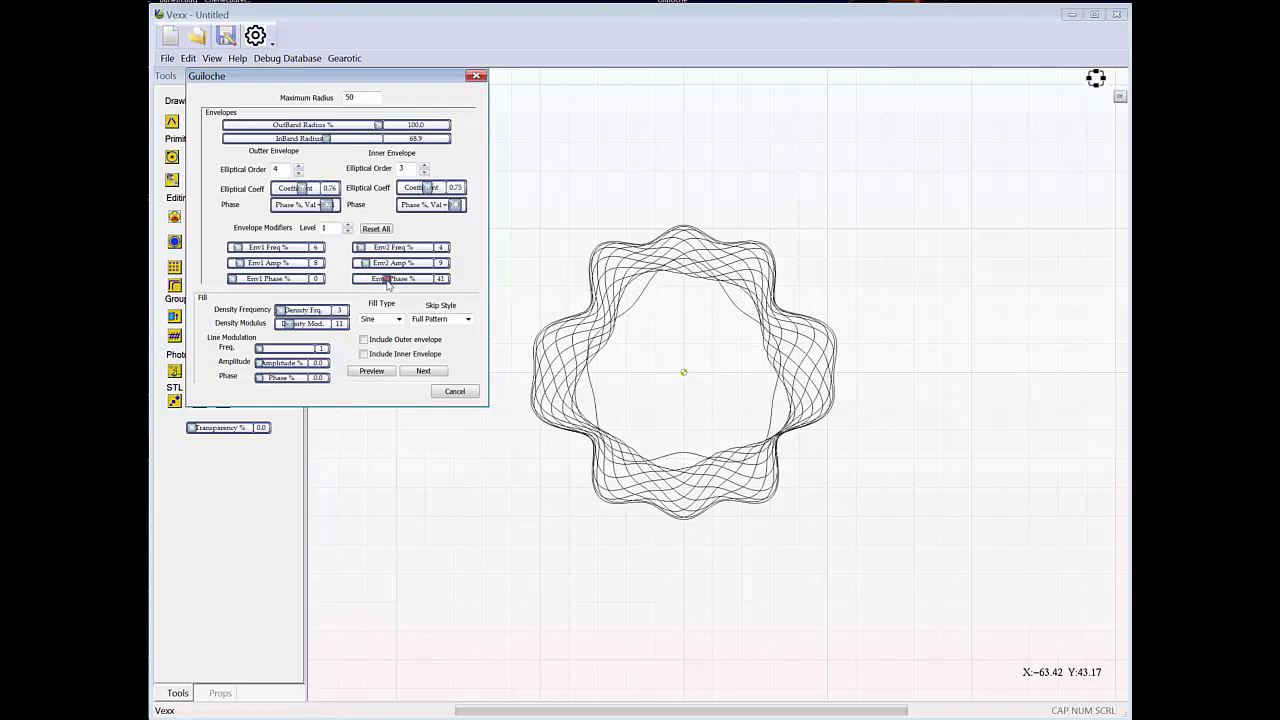
left_click_drag(366, 284, 384, 282)
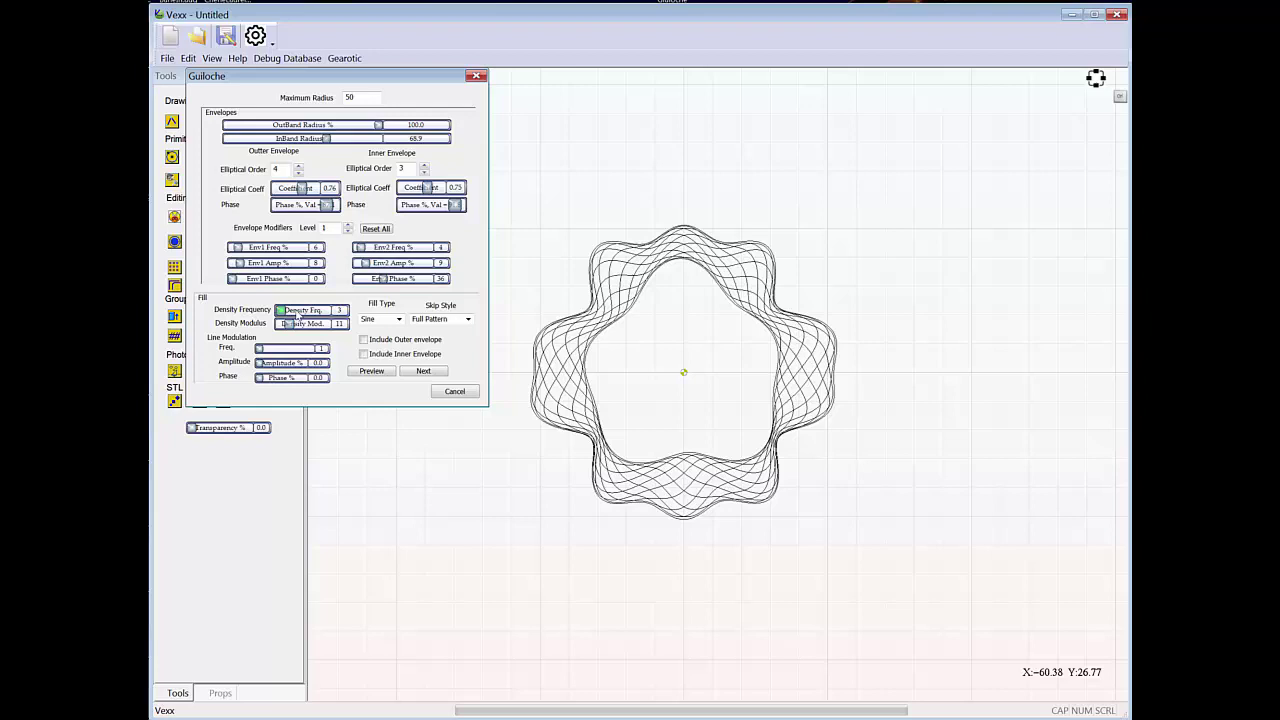
Adjust the fill density sliders to settle on density frequency 11 and modulus 19.
mouse_move(281, 311)
left_mouse_down()
mouse_move(303, 327)
mouse_move(280, 331)
left_mouse_up()
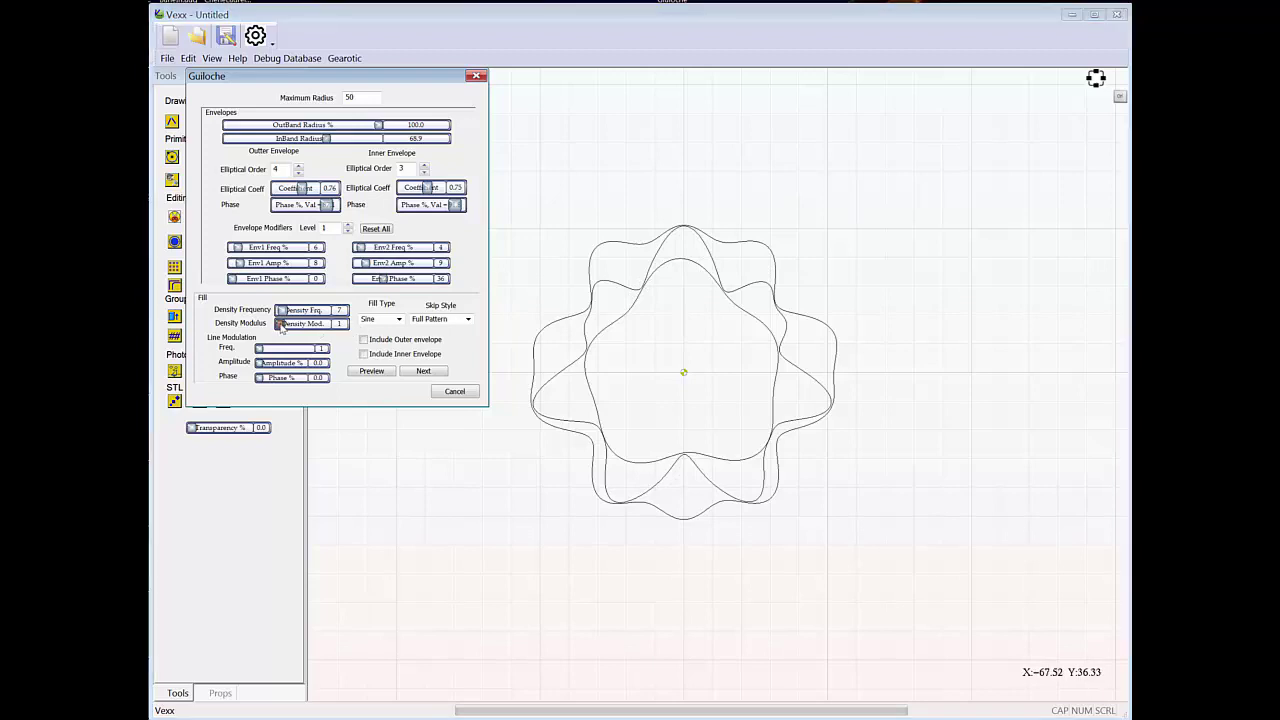
left_click_drag(283, 328, 287, 330)
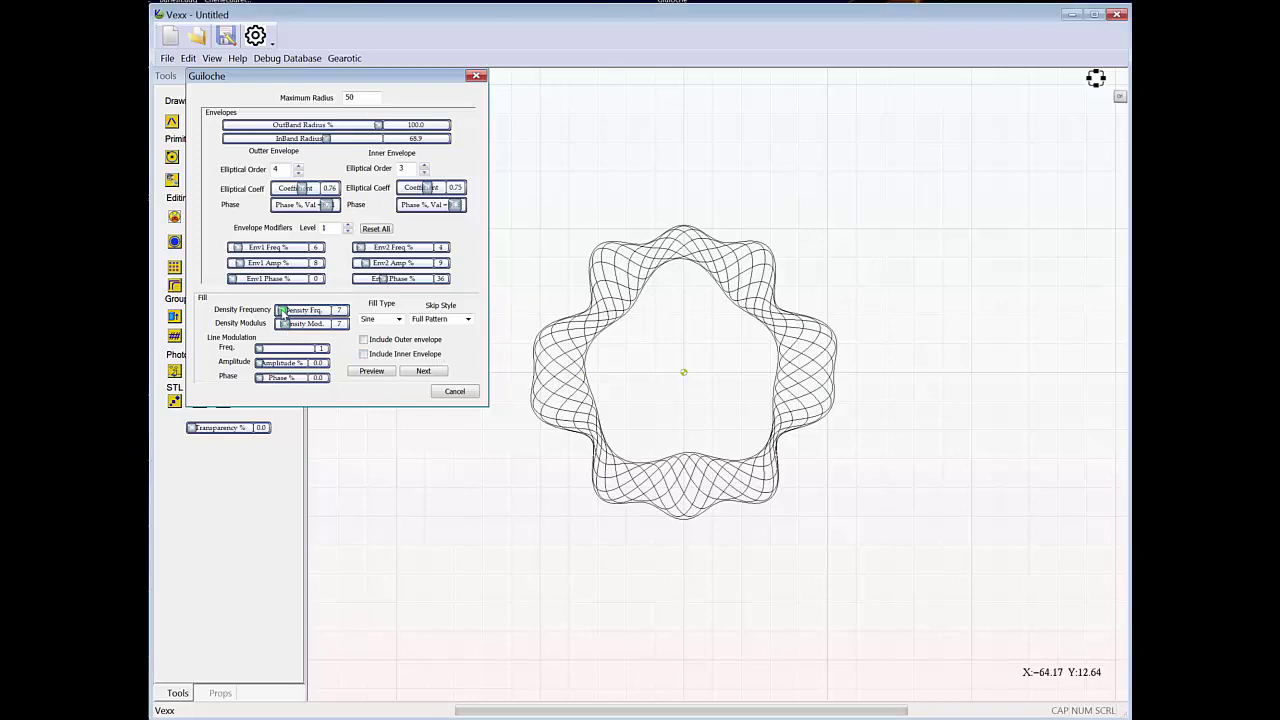
left_click_drag(286, 325, 302, 325)
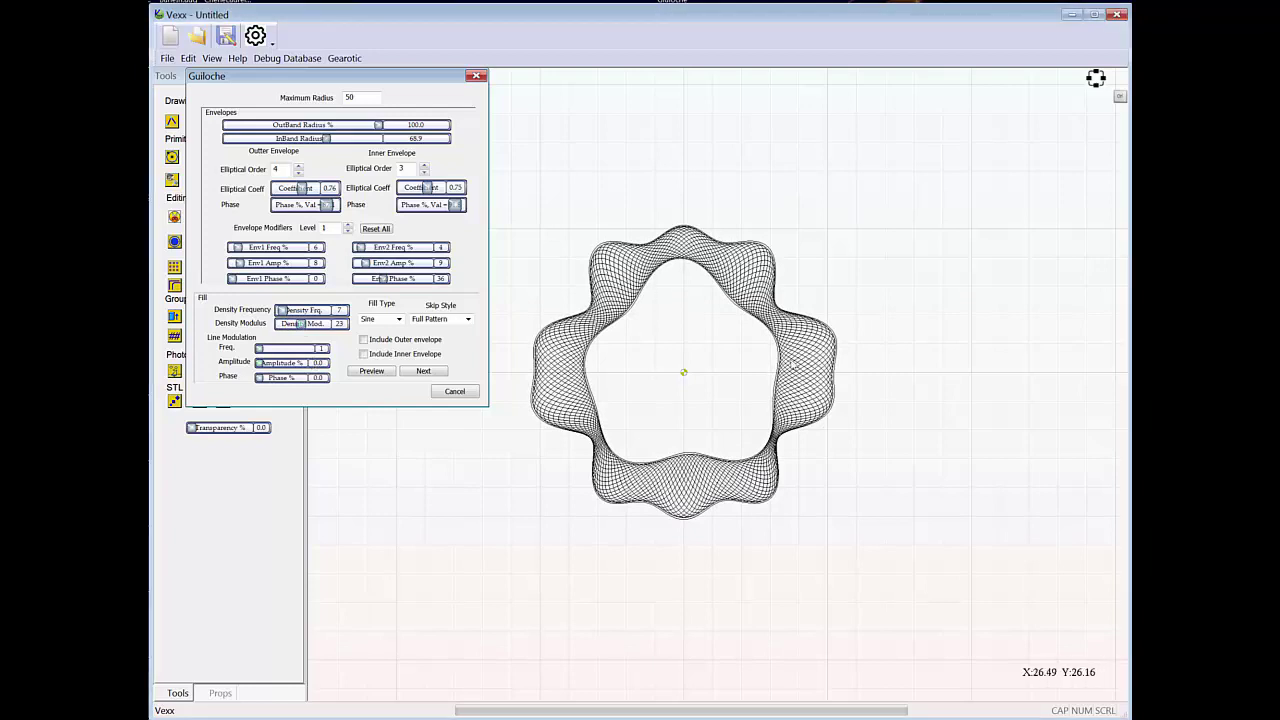
mouse_move(302, 325)
left_mouse_down()
mouse_move(281, 326)
mouse_move(319, 312)
left_mouse_up()
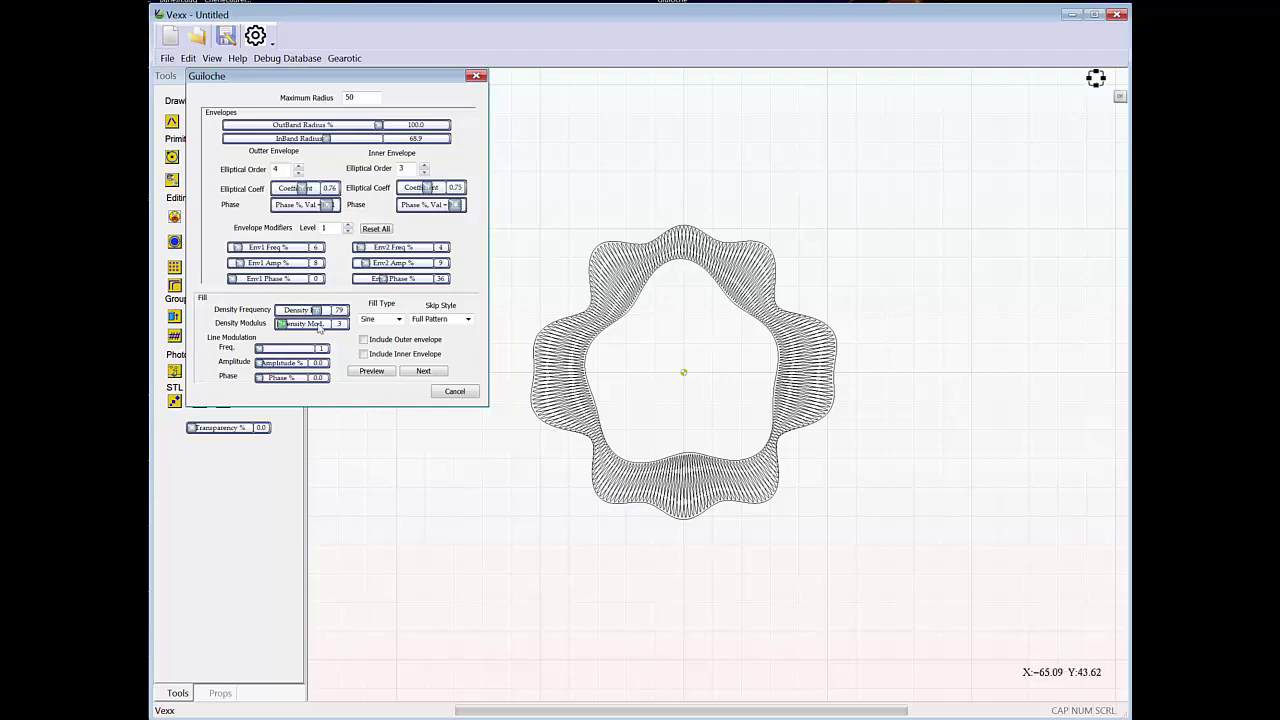
mouse_move(316, 310)
left_mouse_down()
mouse_move(284, 310)
mouse_move(297, 327)
left_mouse_up()
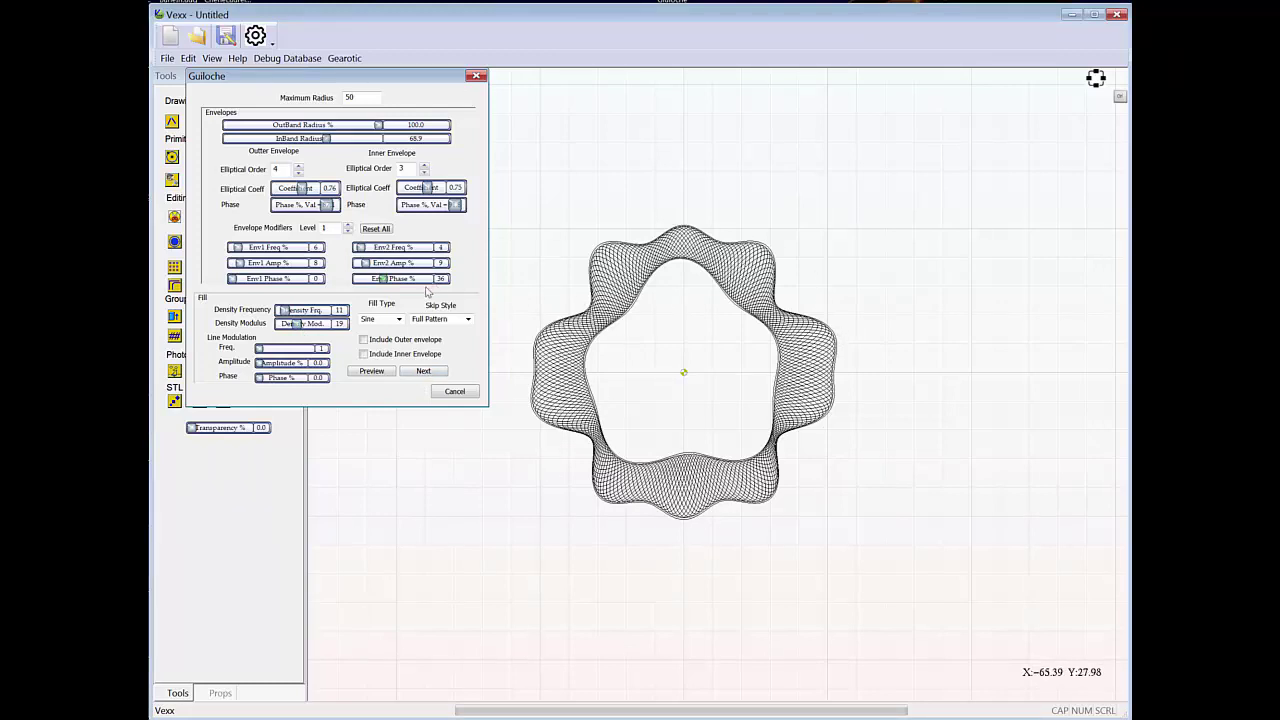
Commit the outer band, reset modifiers, and give the inner band Env2 frequency 5, amplitude 10, phase 18.
left_click(419, 372)
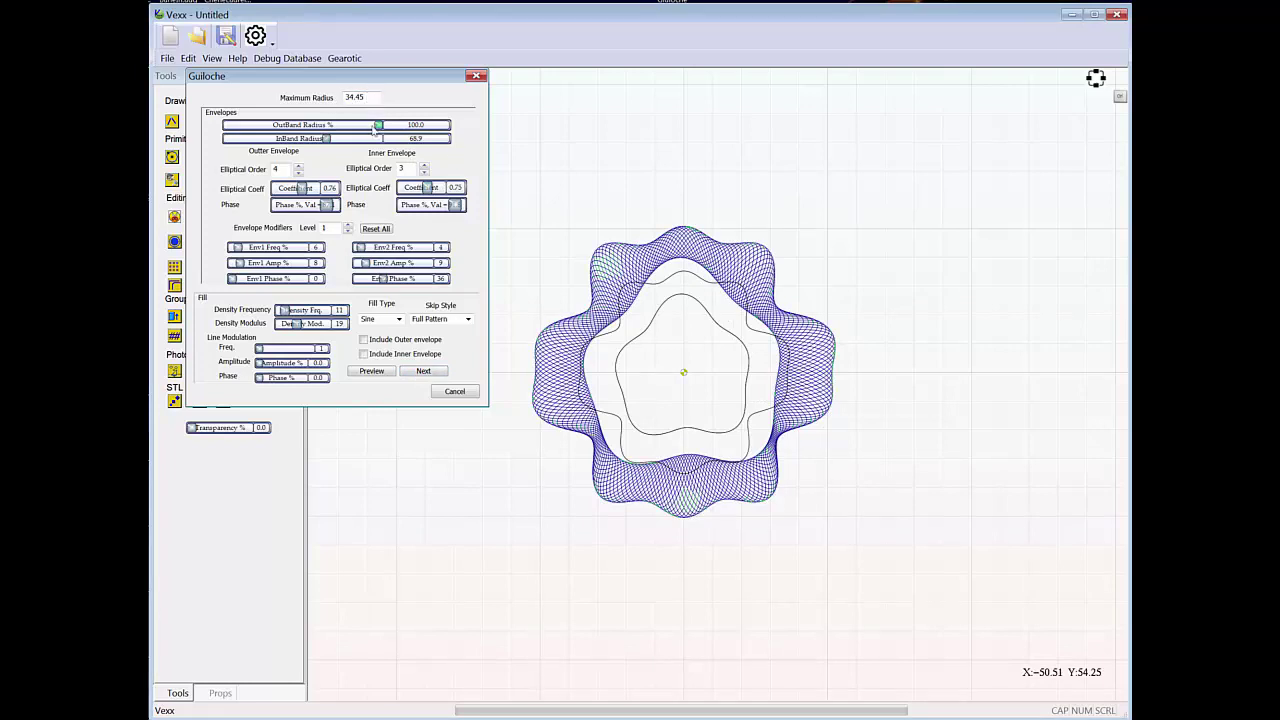
mouse_move(379, 126)
left_mouse_down()
mouse_move(365, 132)
mouse_move(380, 132)
left_mouse_up()
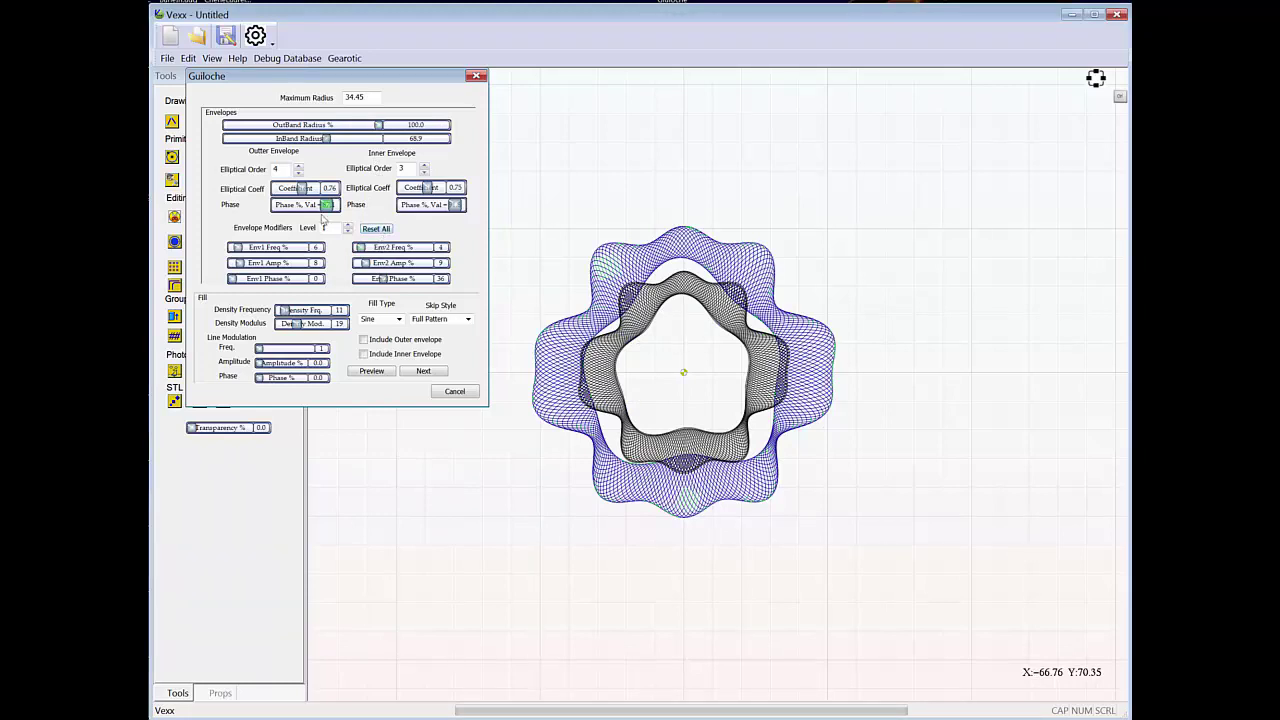
left_click(378, 231)
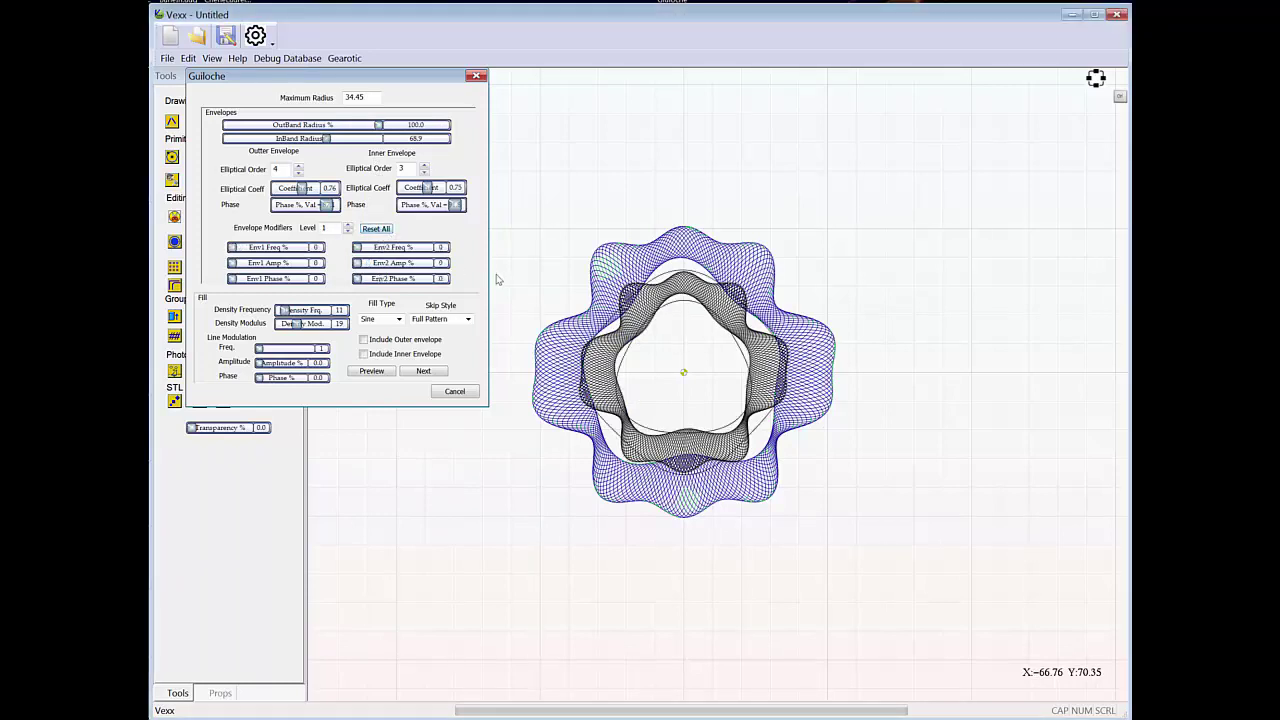
left_click(371, 371)
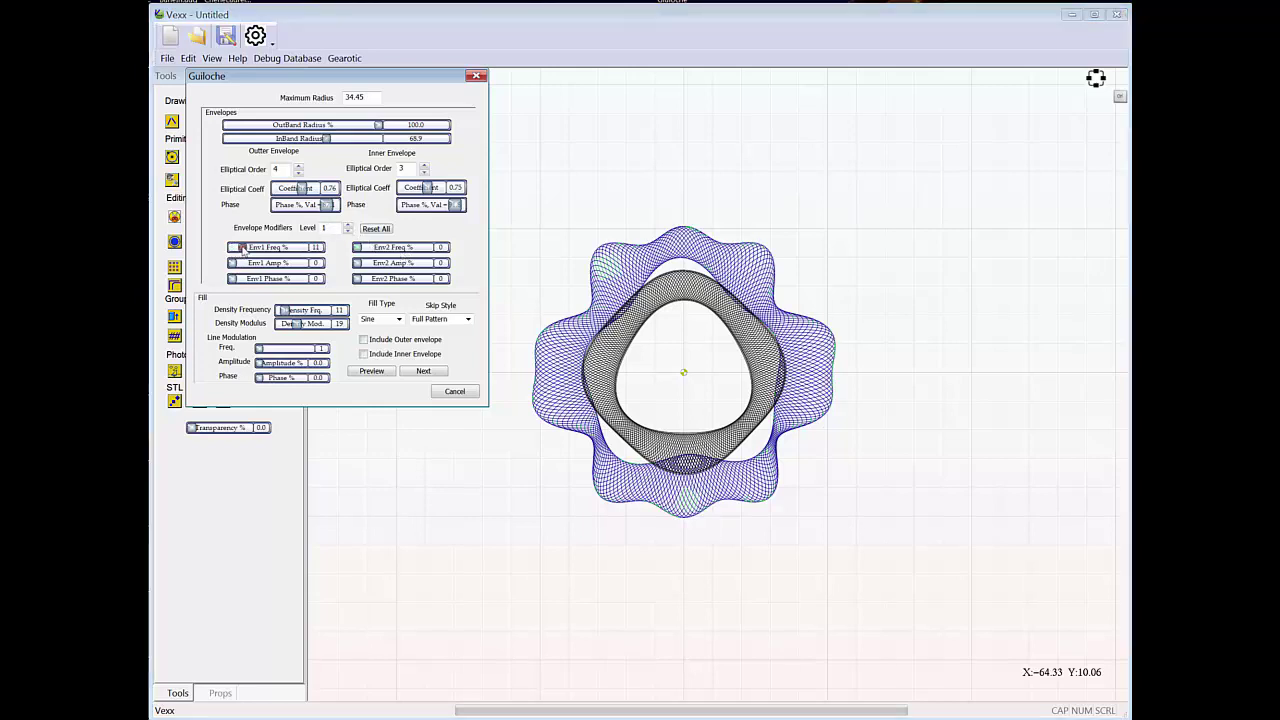
left_click_drag(358, 247, 370, 281)
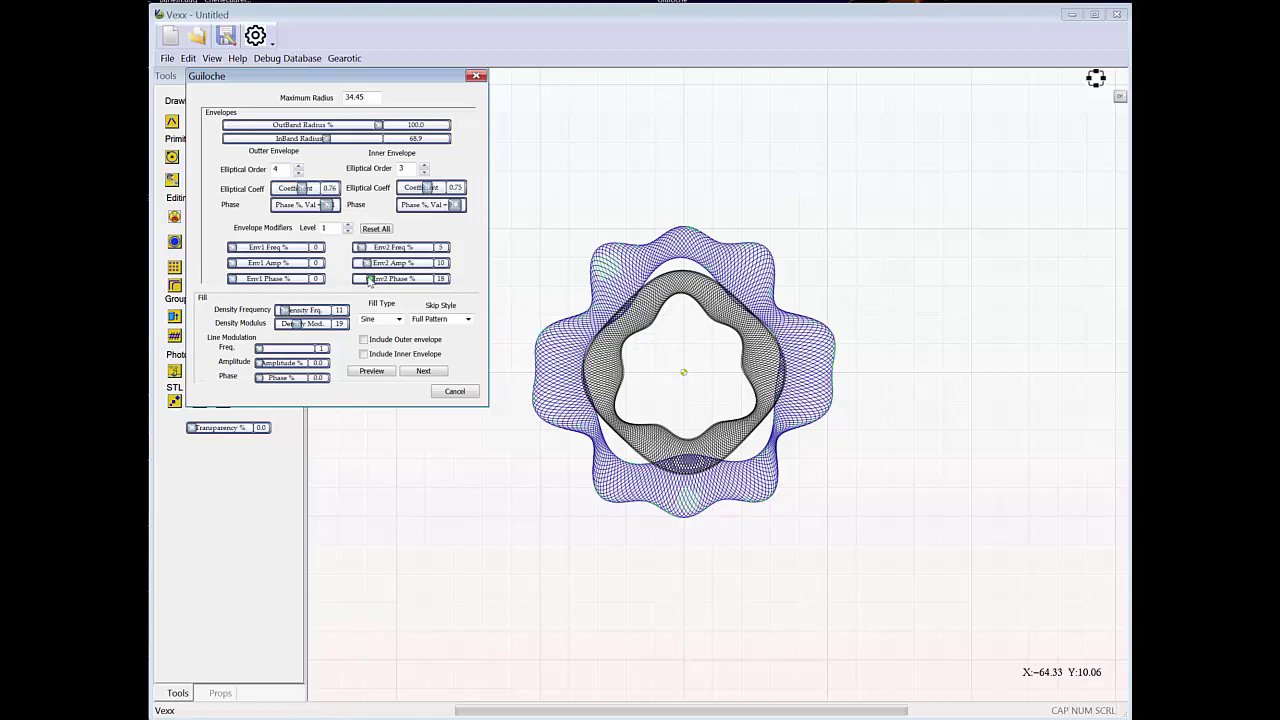
Switch the inner band to Line fill, density 25, with line modulation 7, amplitude 72.9, phase 33.6.
left_click(399, 319)
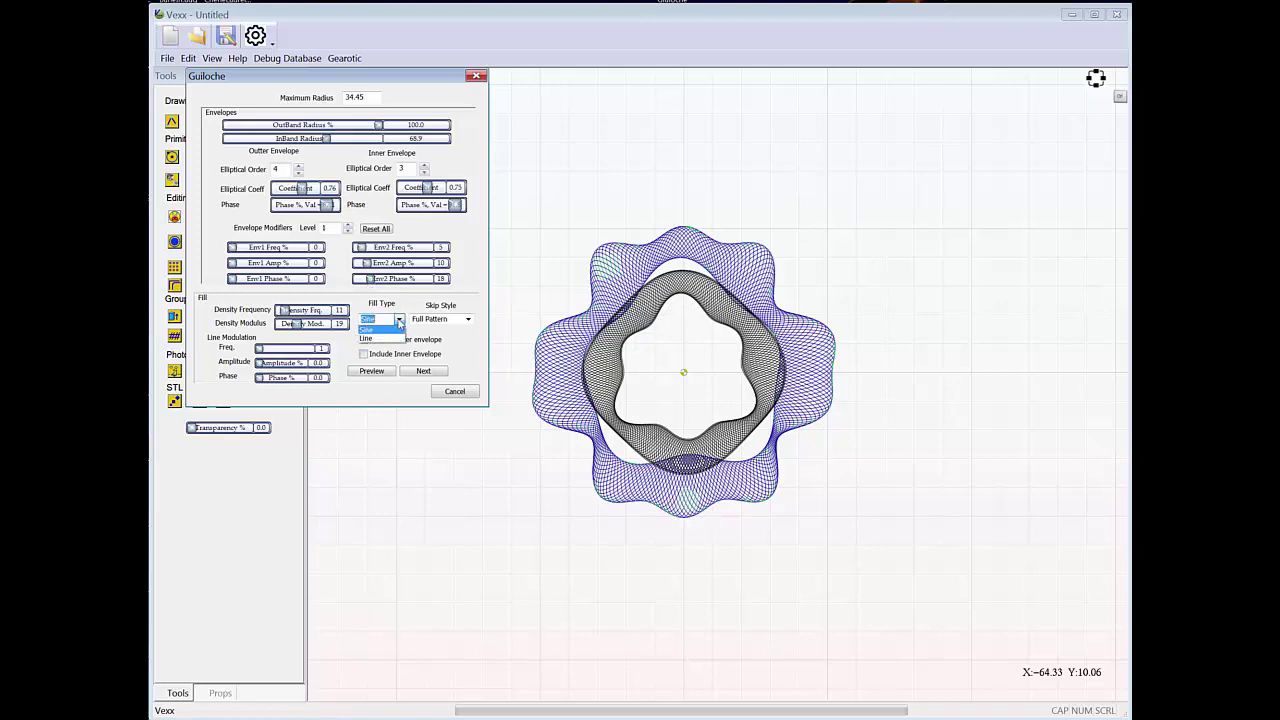
left_click(390, 340)
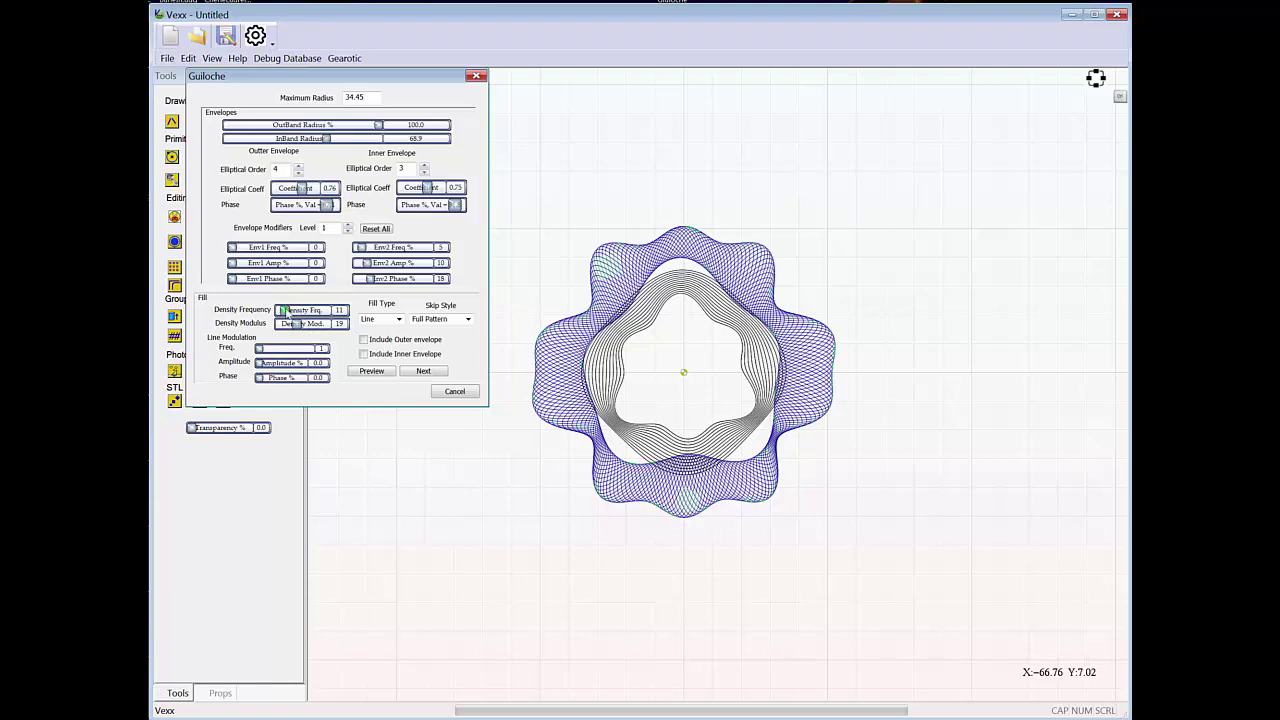
left_click_drag(284, 312, 290, 314)
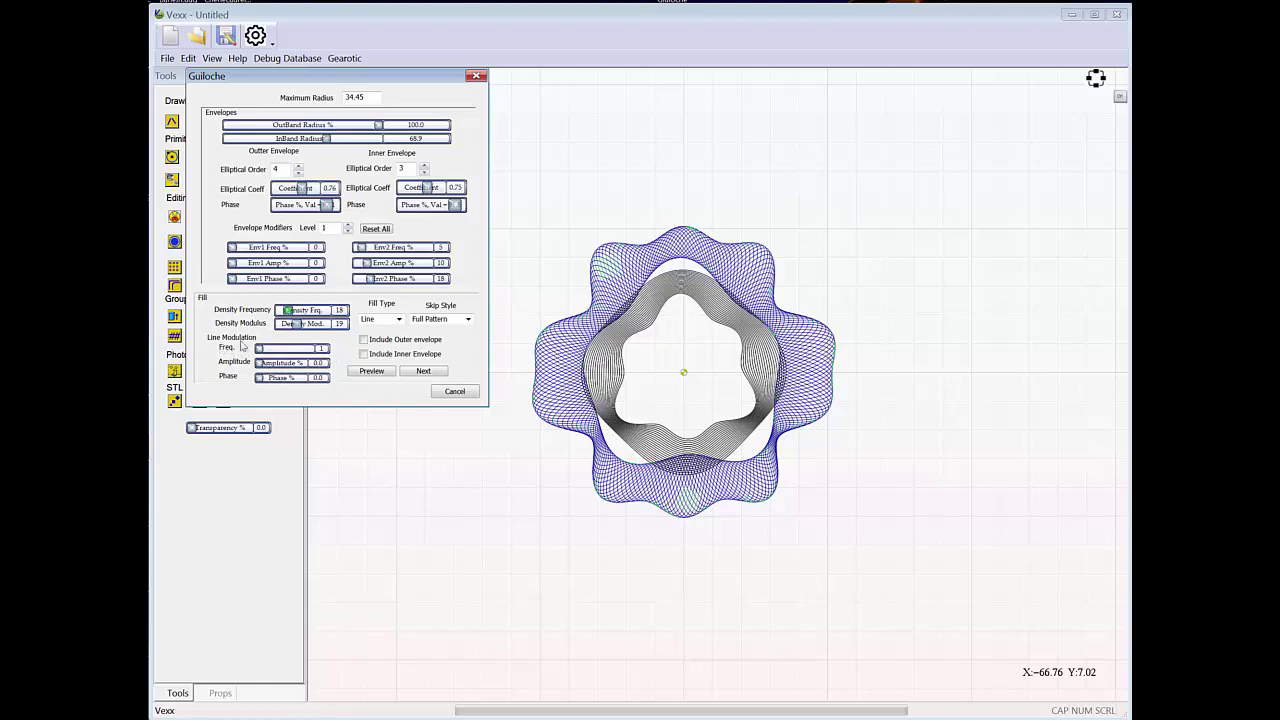
left_click_drag(259, 349, 291, 366)
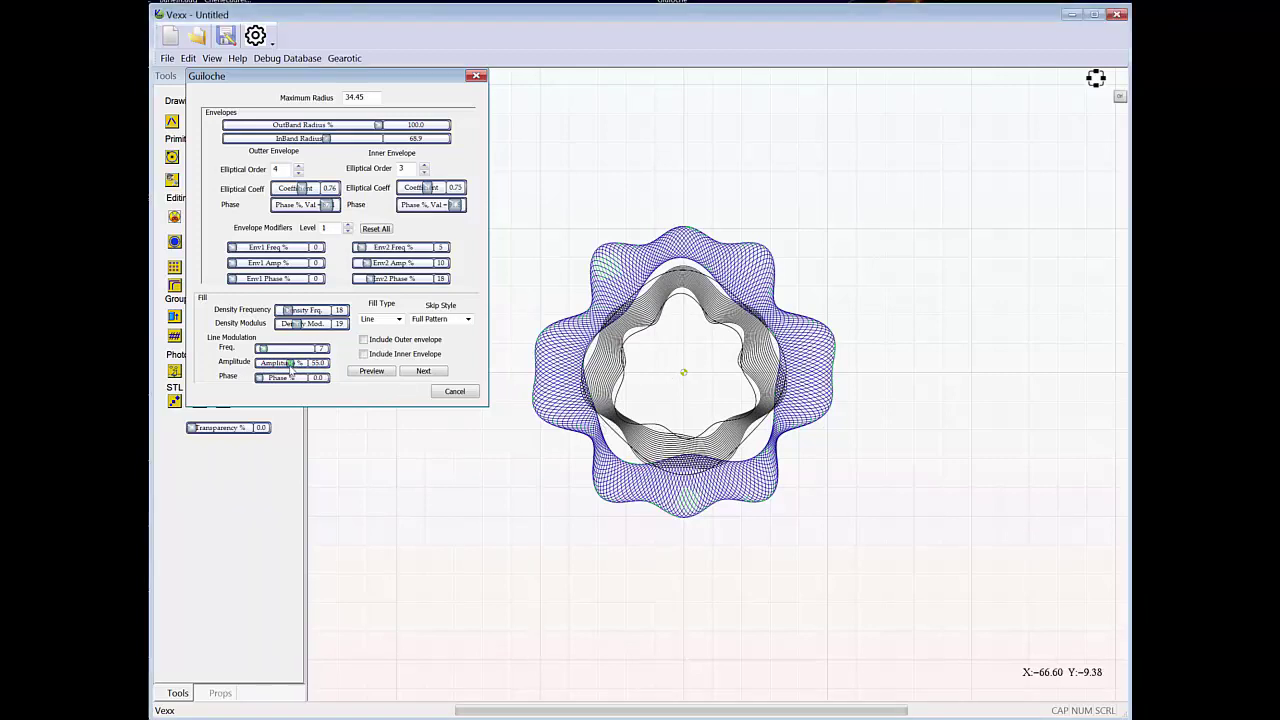
left_click_drag(290, 365, 302, 364)
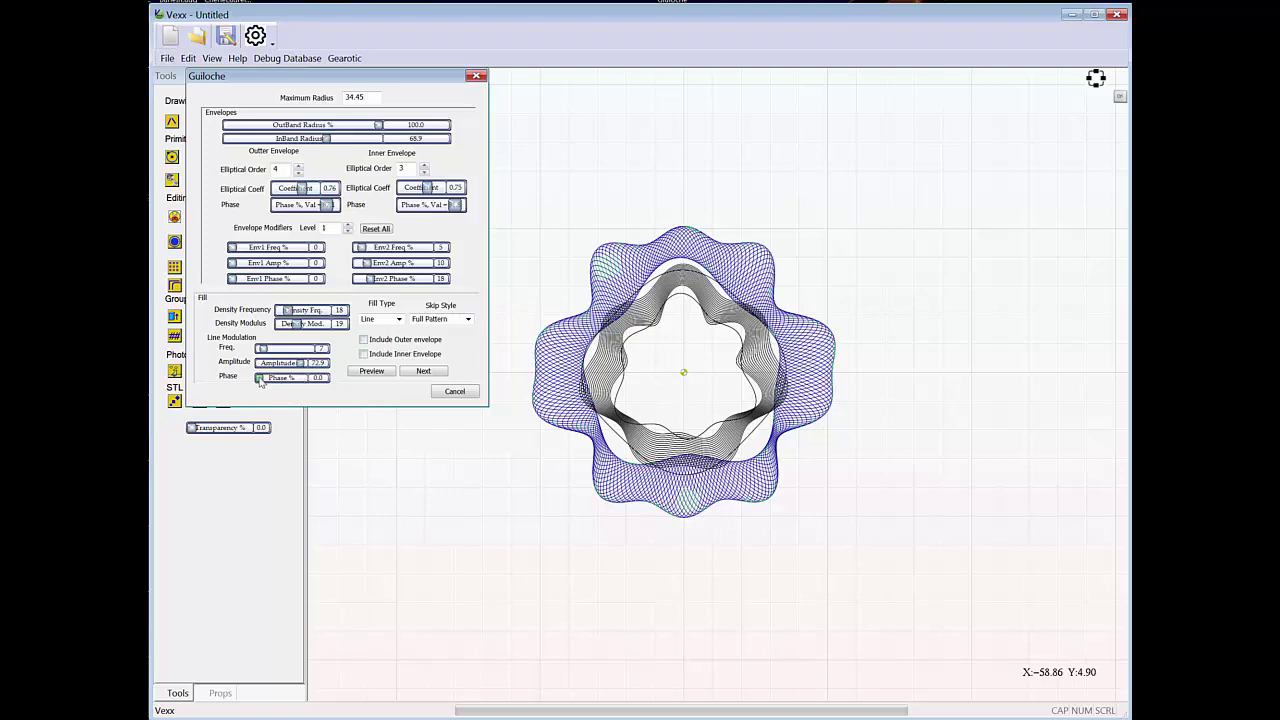
left_click_drag(260, 381, 276, 385)
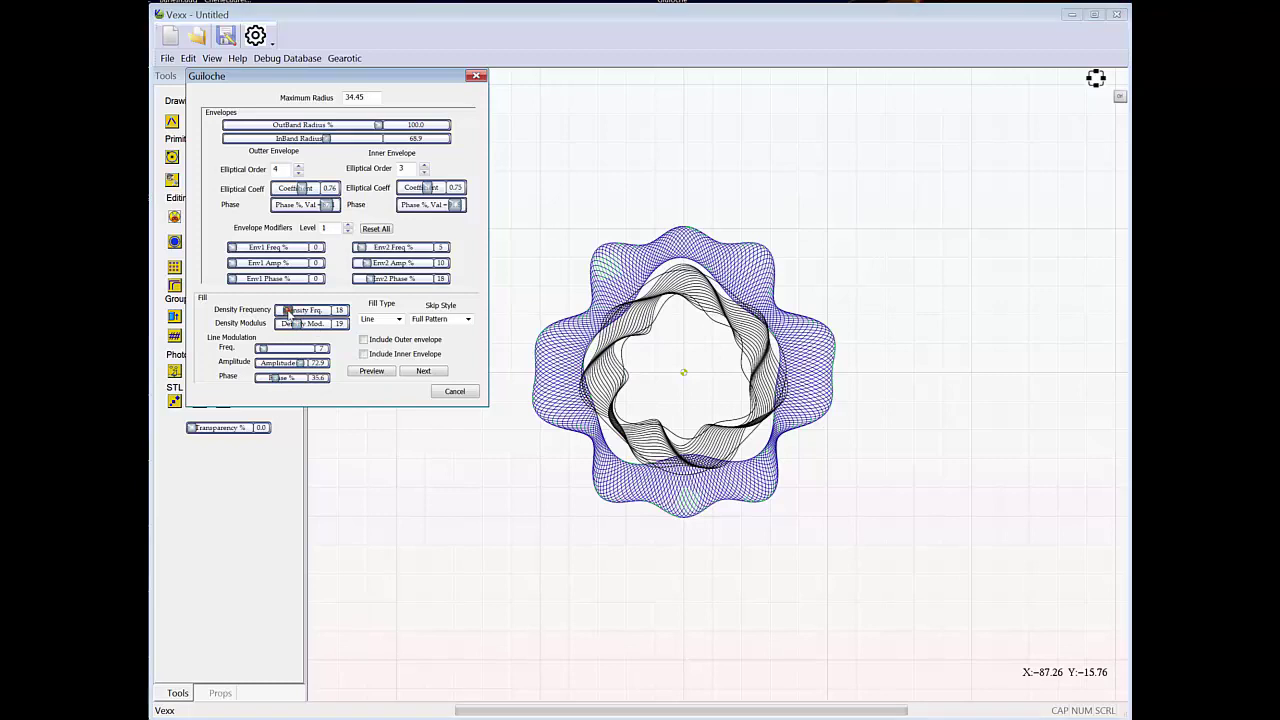
left_click_drag(288, 312, 291, 313)
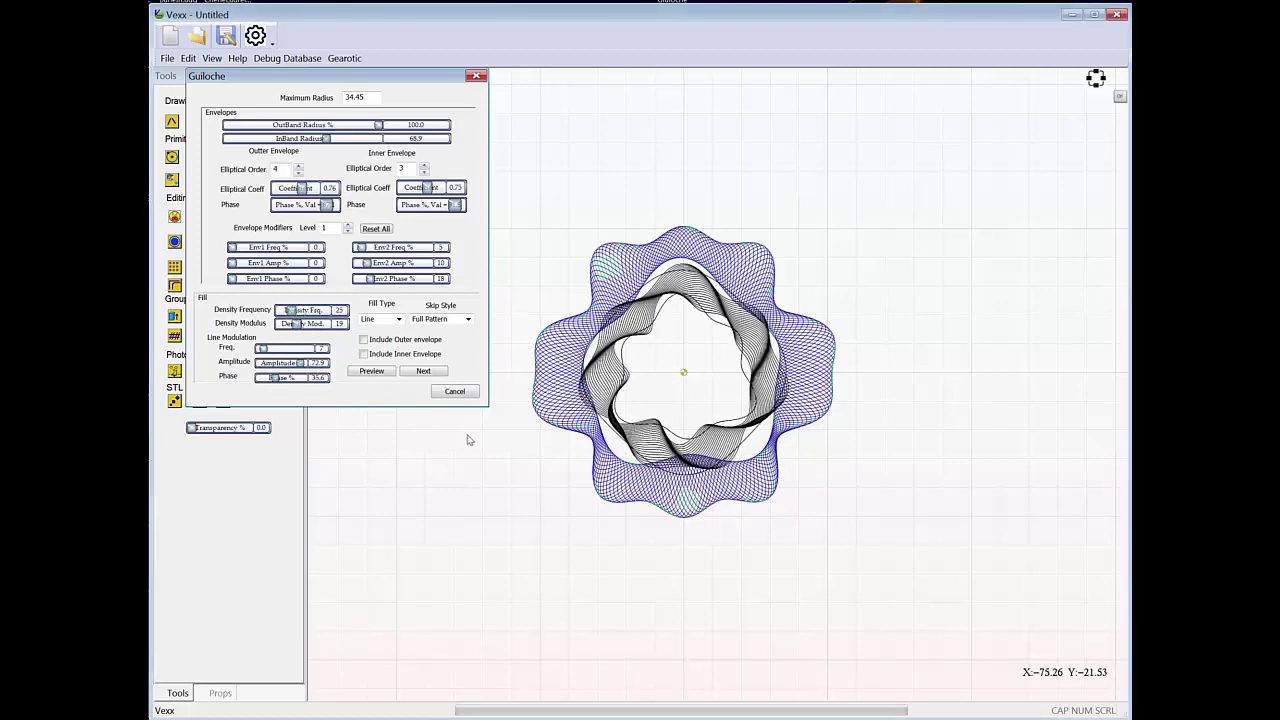
Add an innermost band with reset envelopes, Sine fill, and density frequency 4, then exit the wizard.
left_click(435, 375)
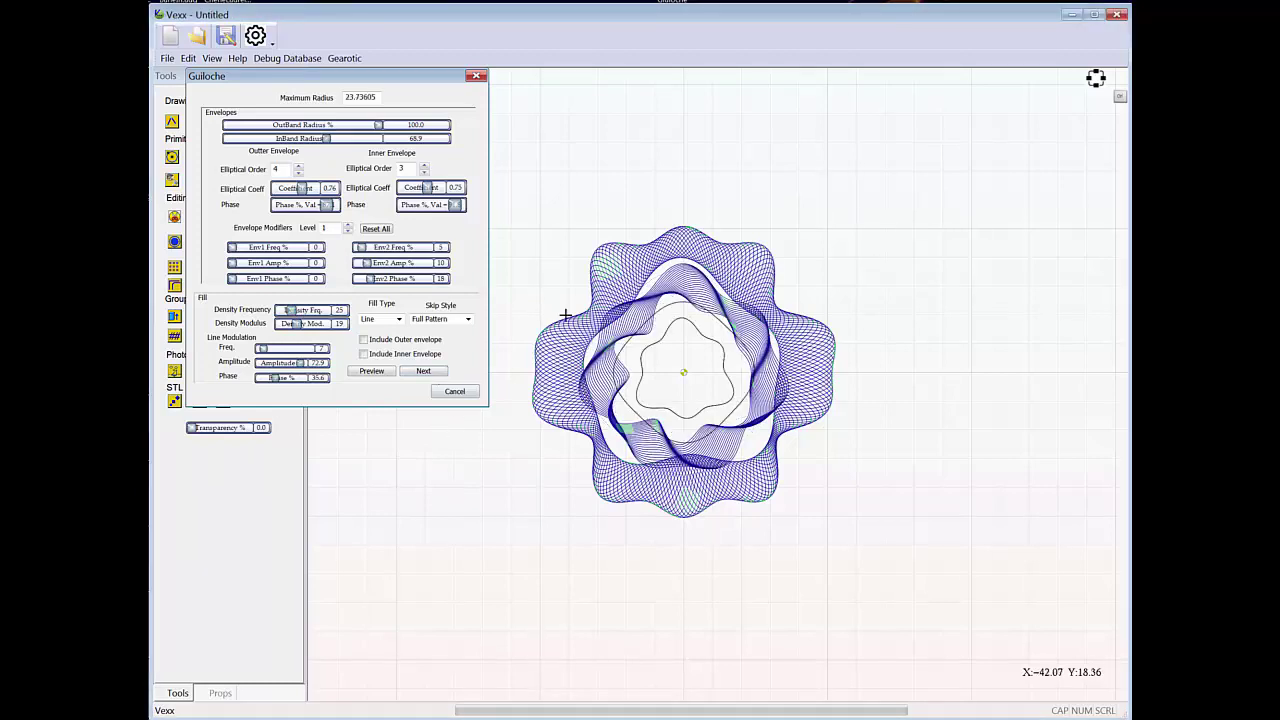
left_click(375, 229)
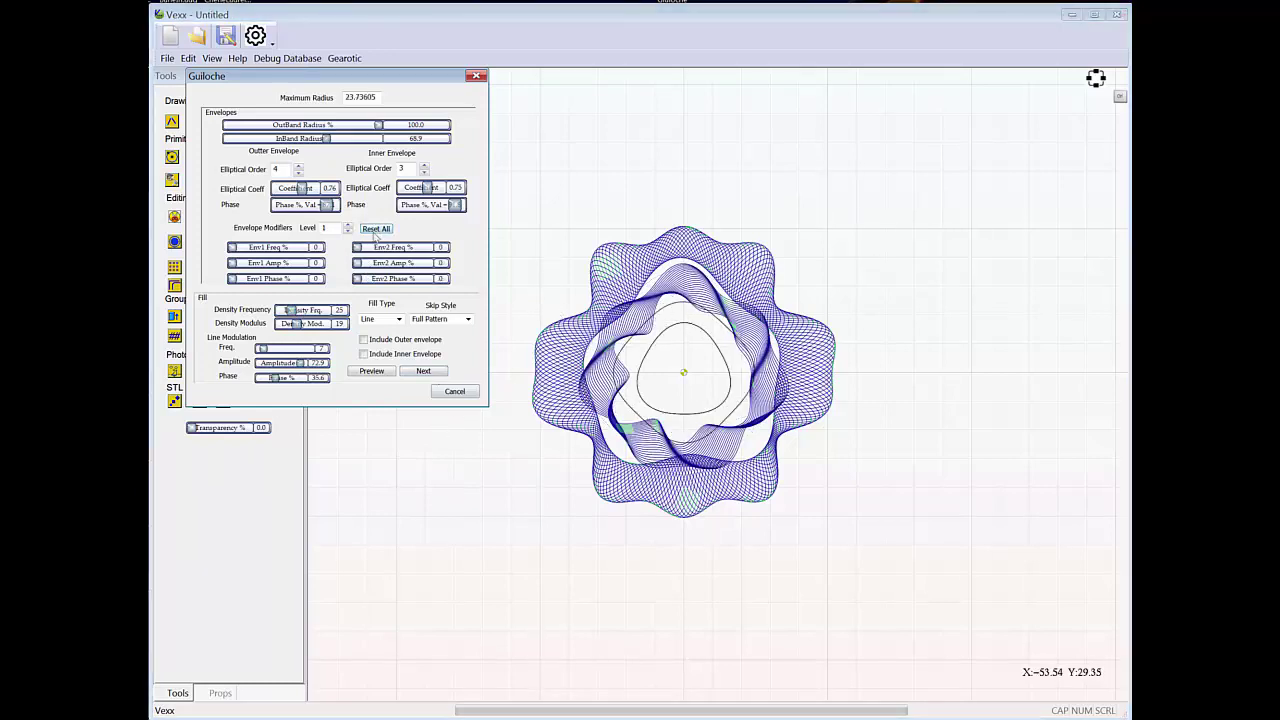
left_click(397, 318)
left_click(381, 332)
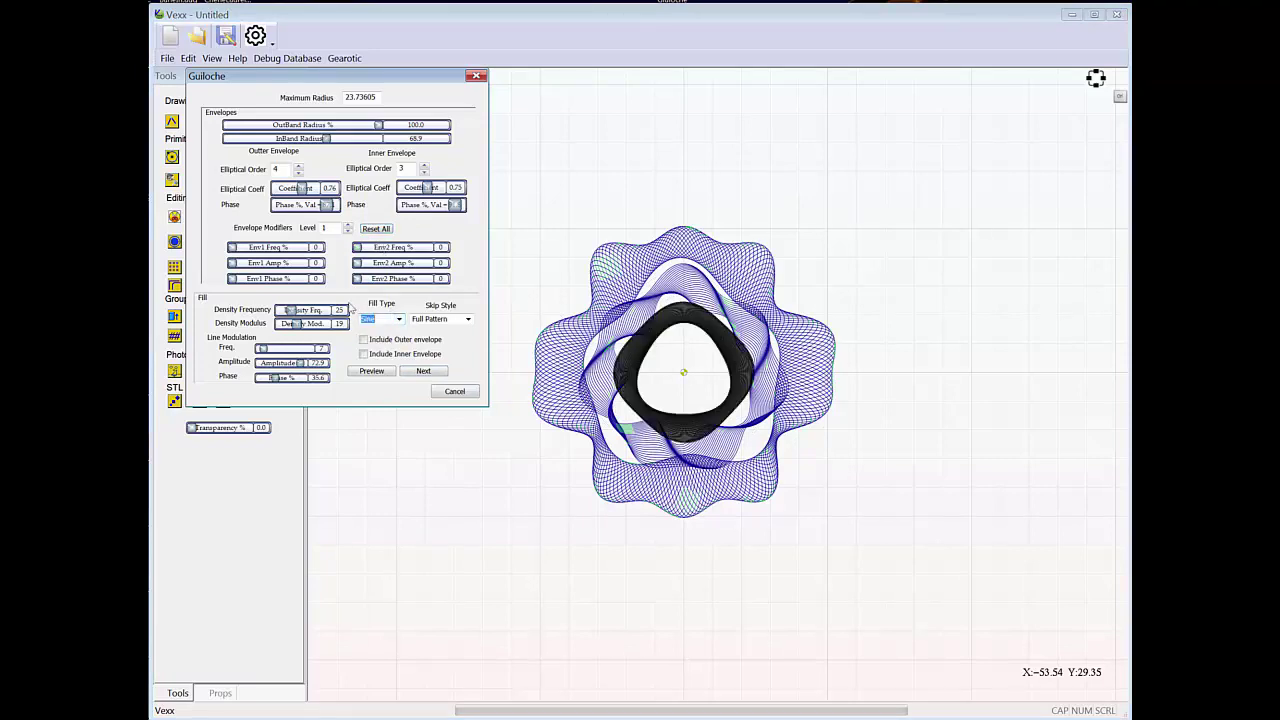
left_click_drag(290, 310, 283, 314)
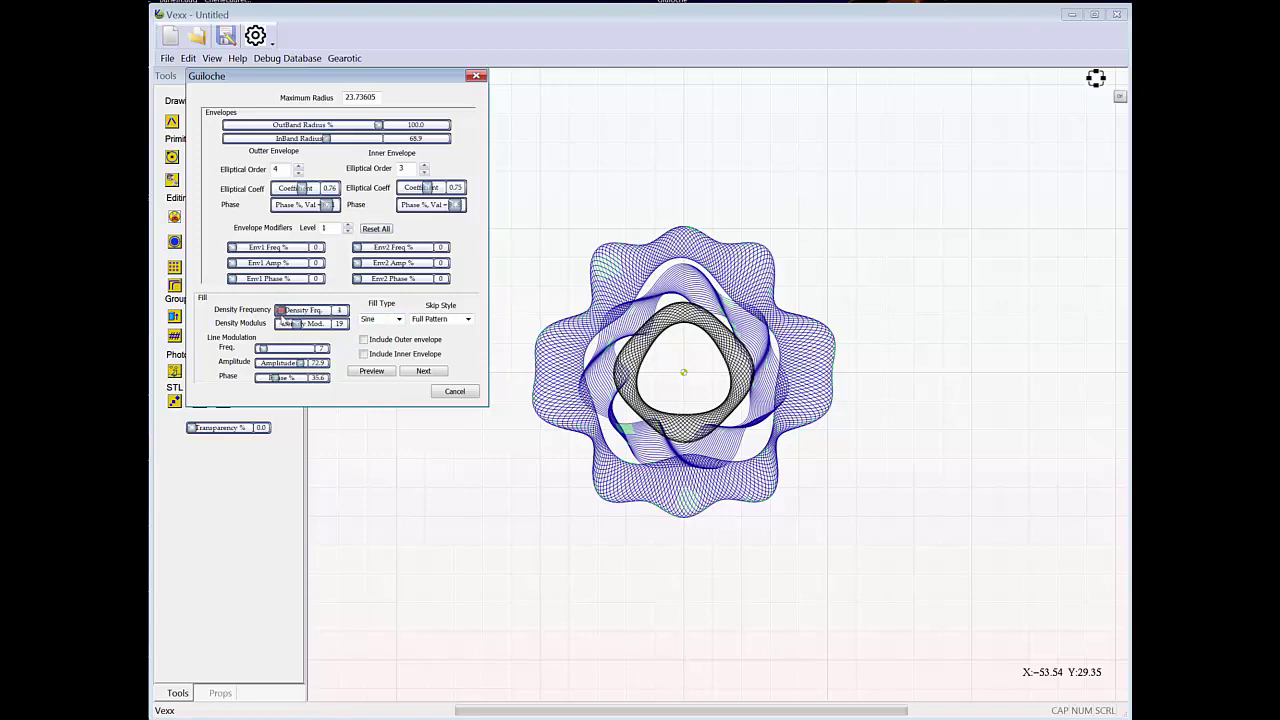
left_click(430, 373)
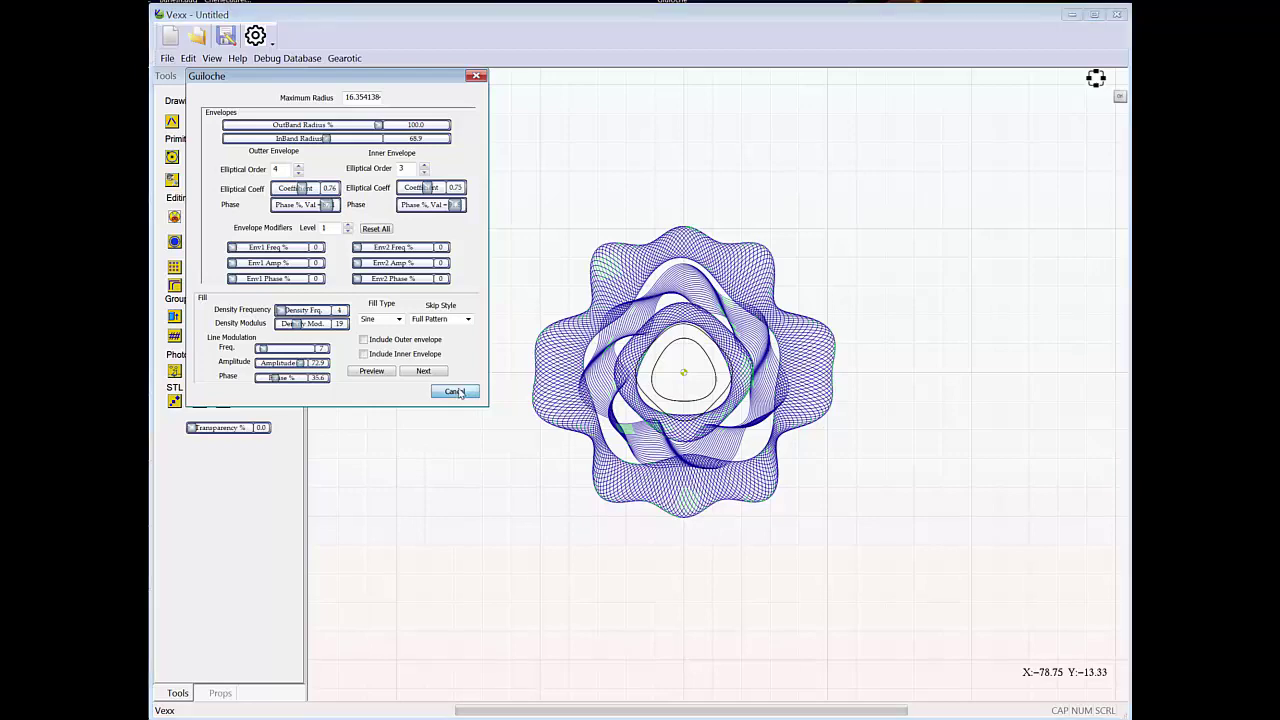
left_click(459, 393)
Box-select every band of the rosette and group them with Edit > Group.
scroll(842, 453, "up", 1)
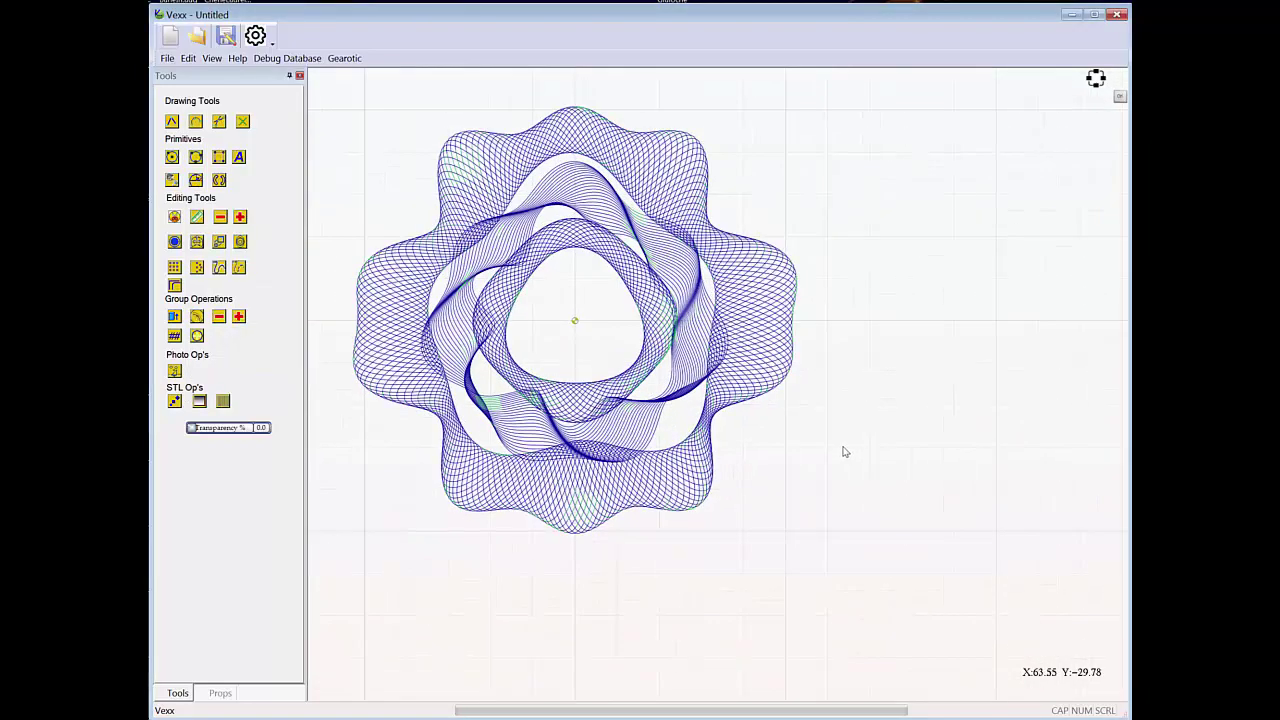
middle_click_drag(835, 448, 822, 409)
scroll(851, 443, "down", 1)
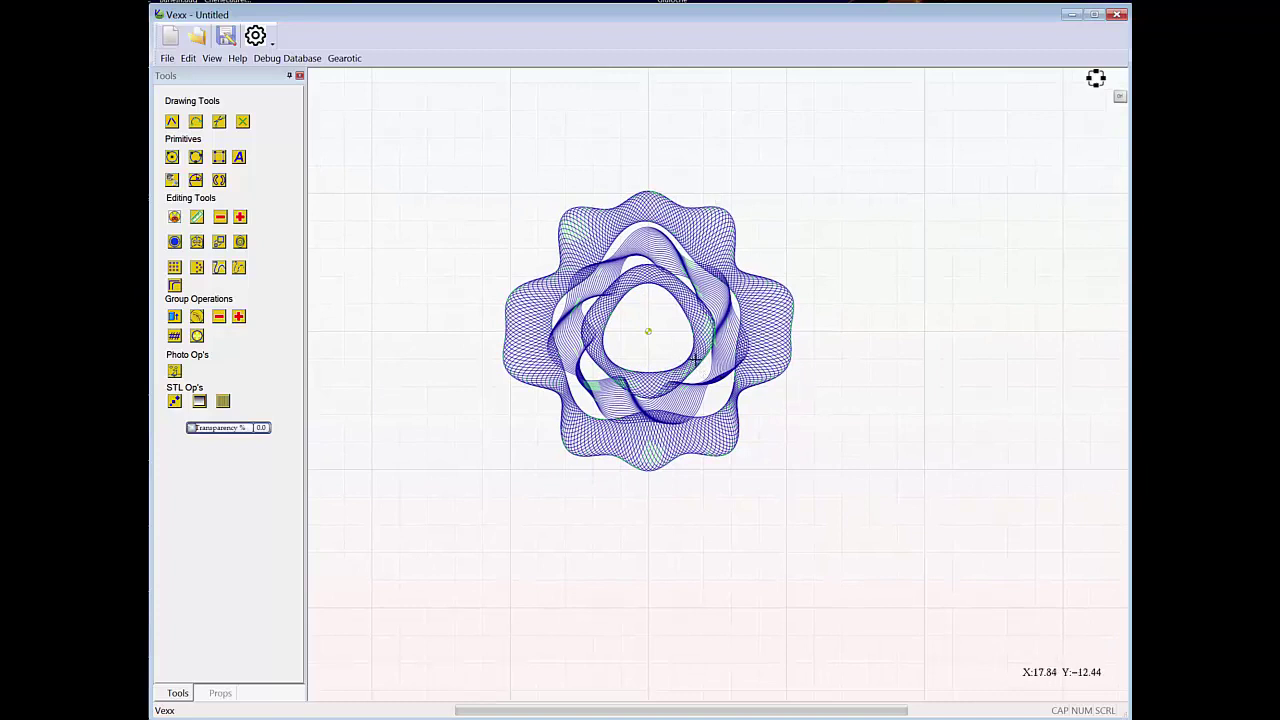
left_click_drag(457, 145, 876, 531)
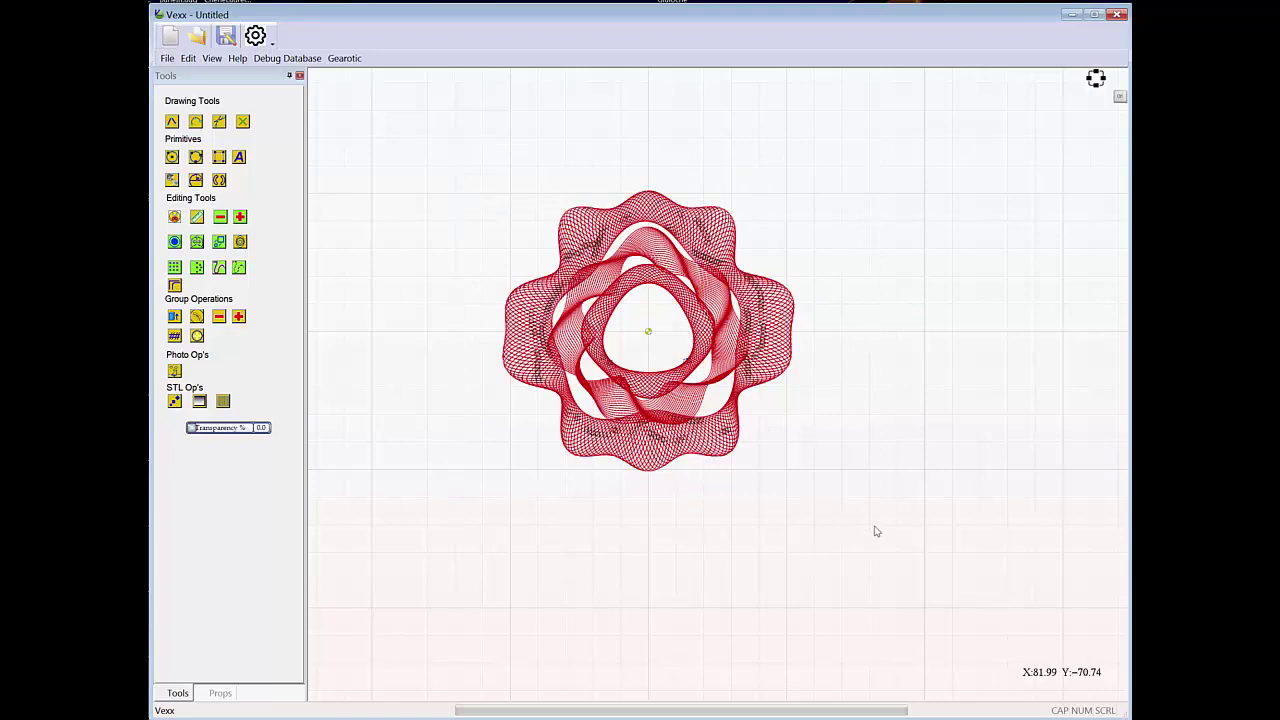
left_click(189, 60)
left_click(228, 208)
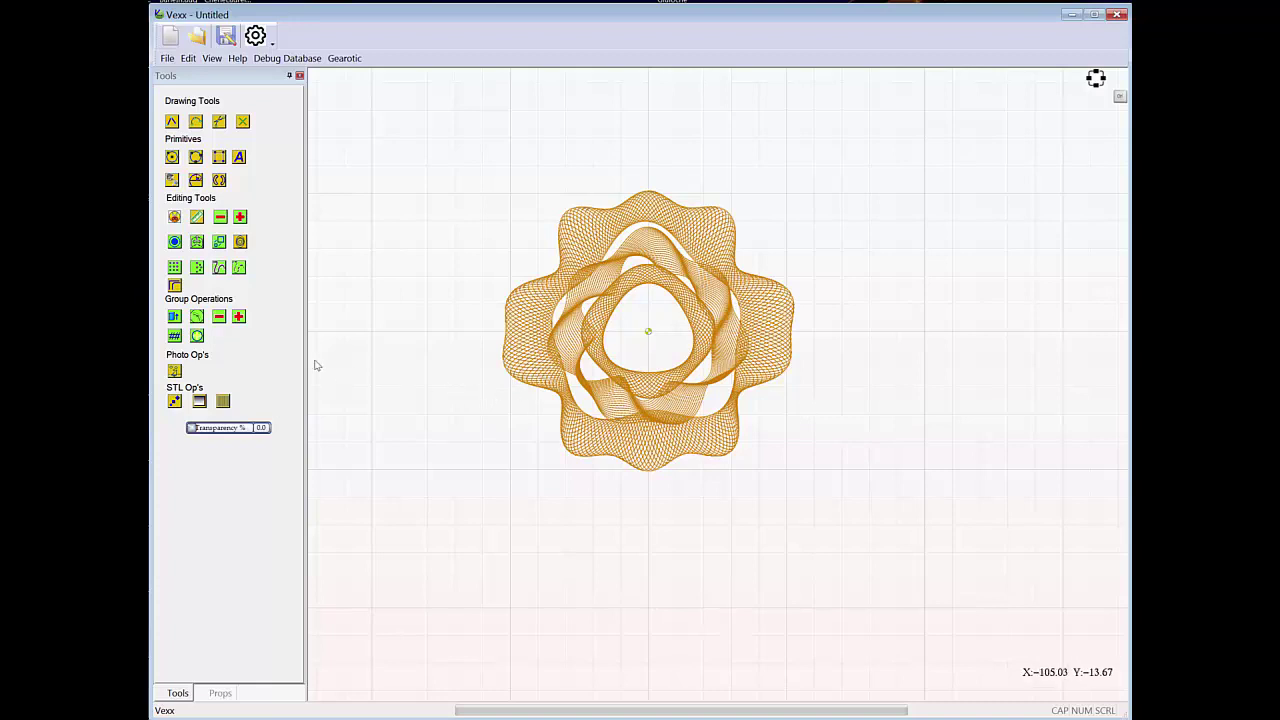
left_click(197, 317)
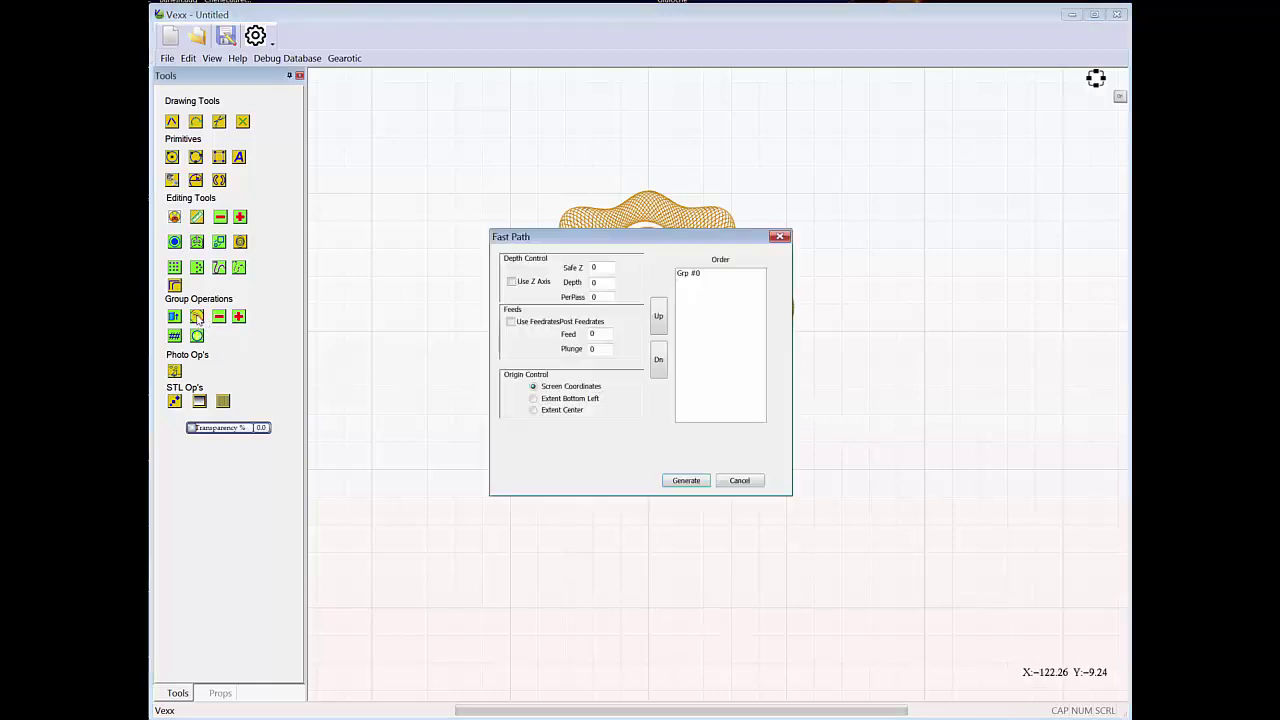
left_click(740, 481)
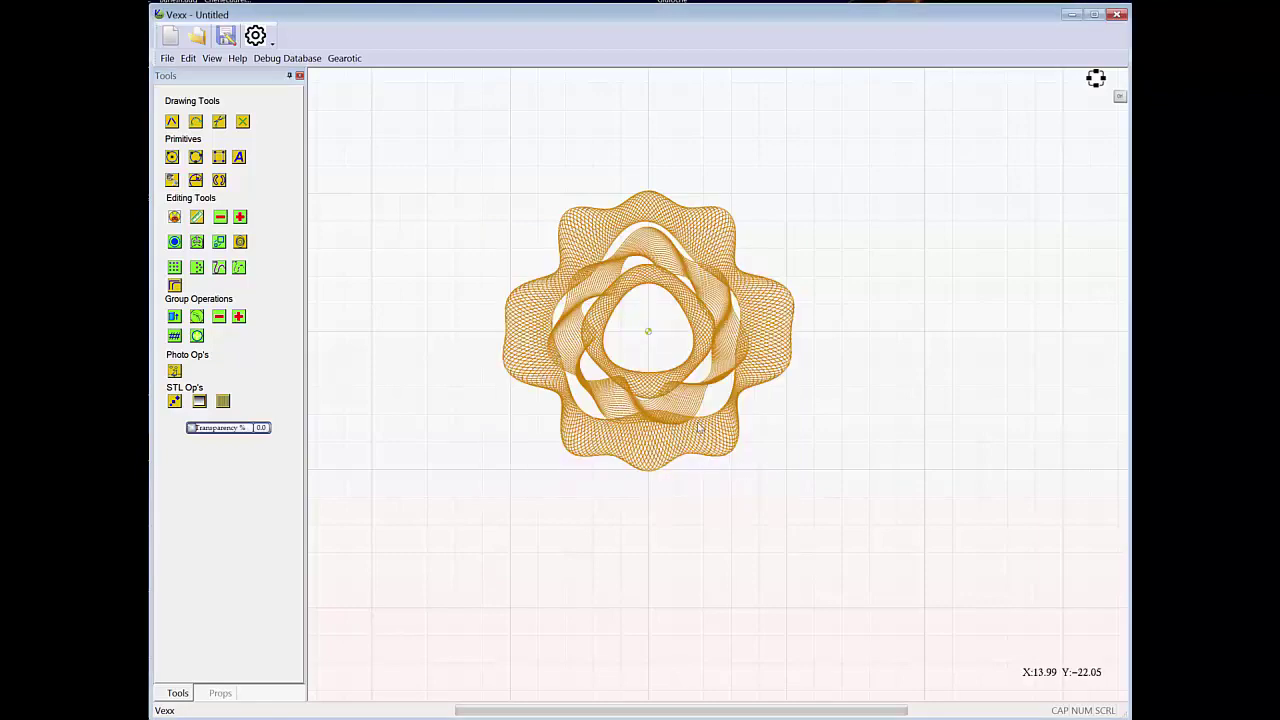
Deselect the grouped rosette by clicking empty canvas, then zoom and recentre it in view.
left_click(697, 483)
scroll(744, 507, "down", 2)
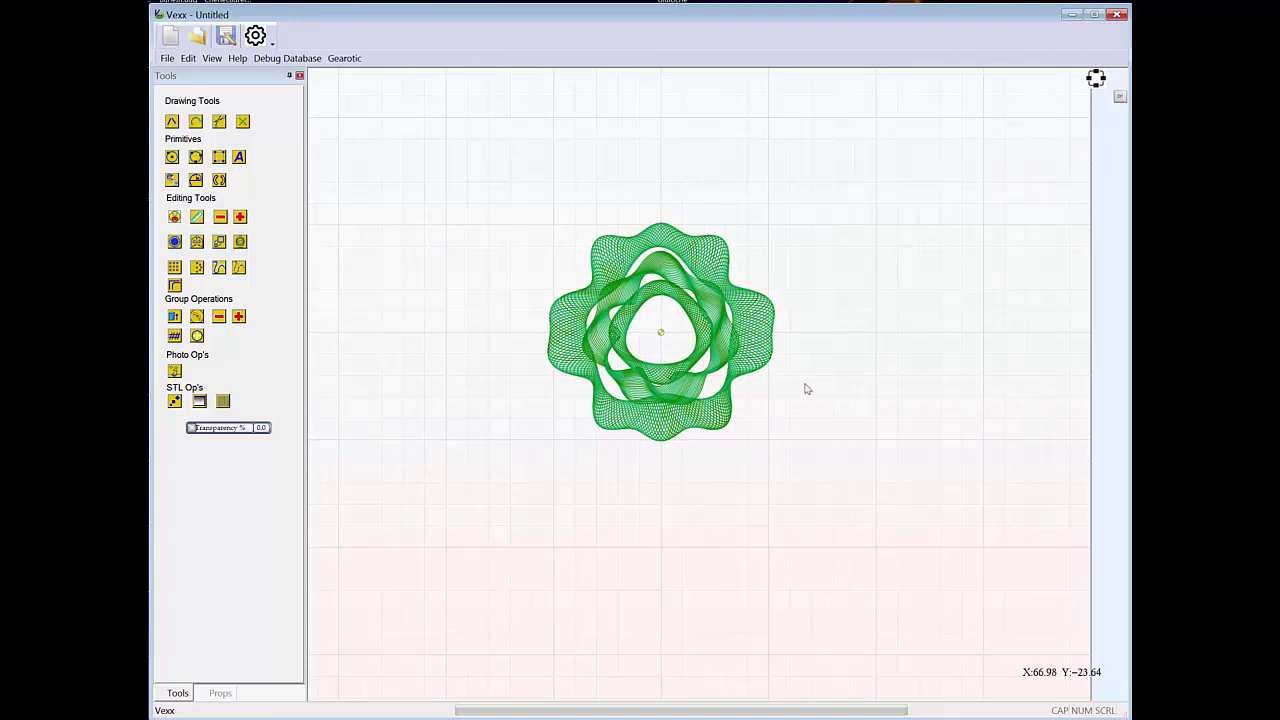
scroll(757, 408, "up", 1)
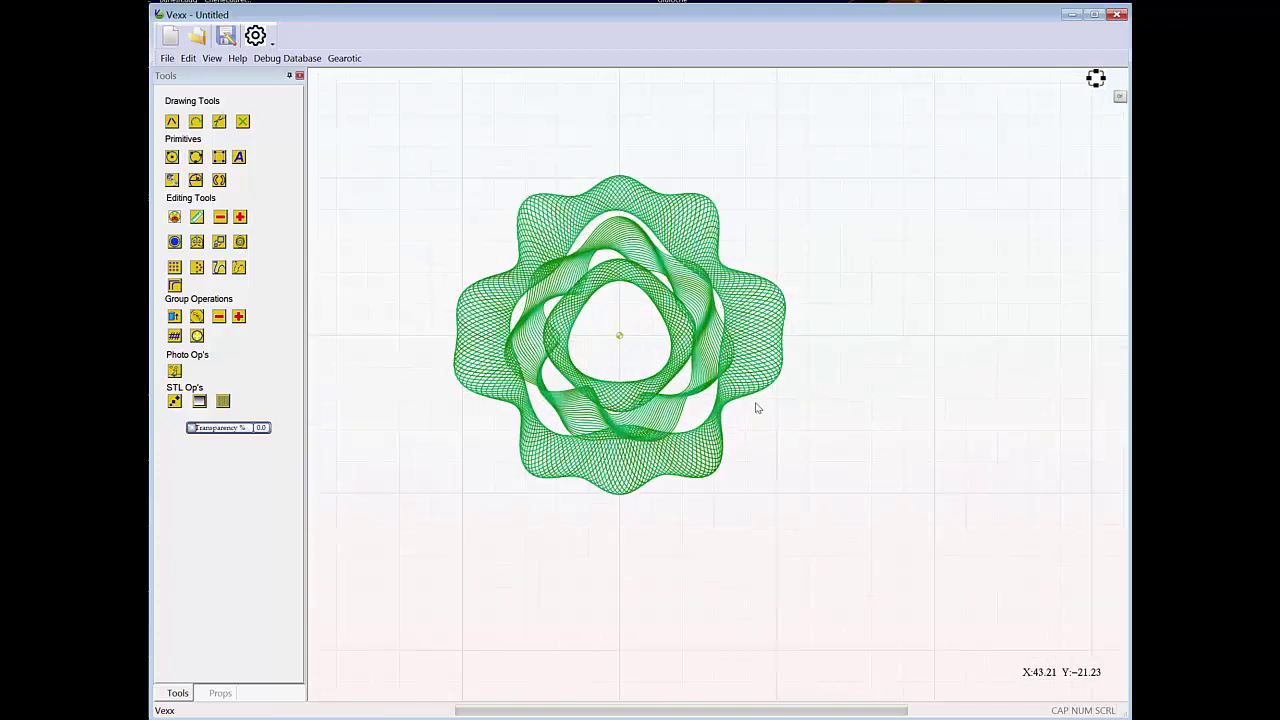
scroll(770, 425, "up", 1)
middle_click_drag(774, 434, 823, 437)
scroll(823, 440, "down", 1)
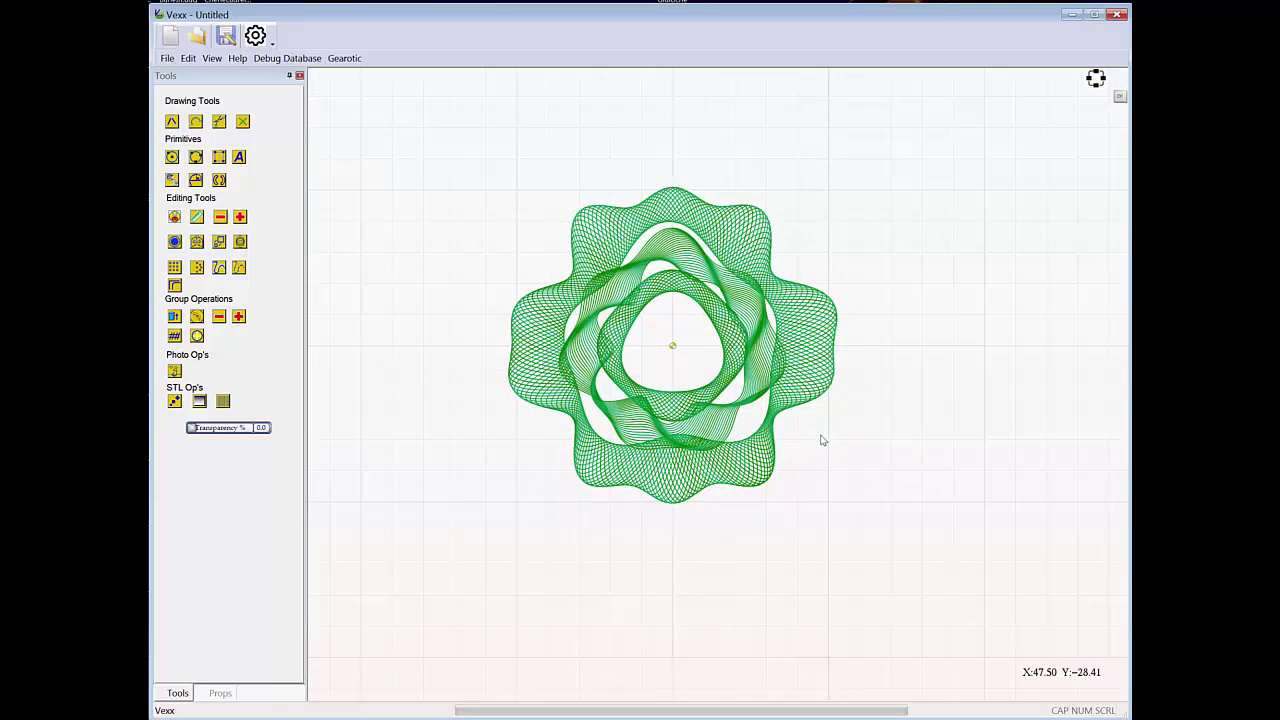